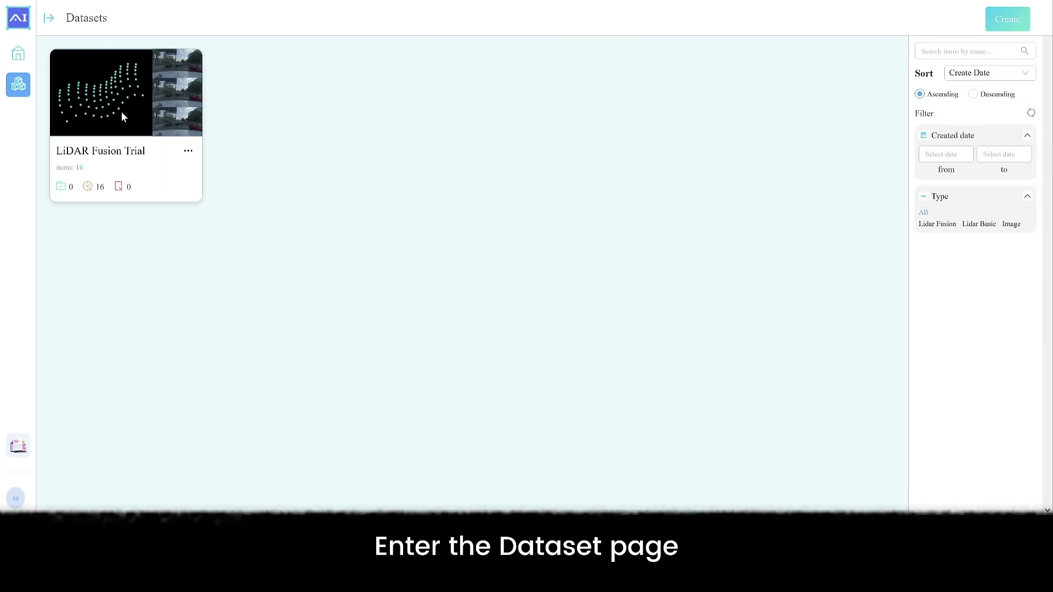
- Open item 02 of the LiDAR Fusion Trial dataset for annotation
{"action": "left_click", "coordinate": [121, 111]}
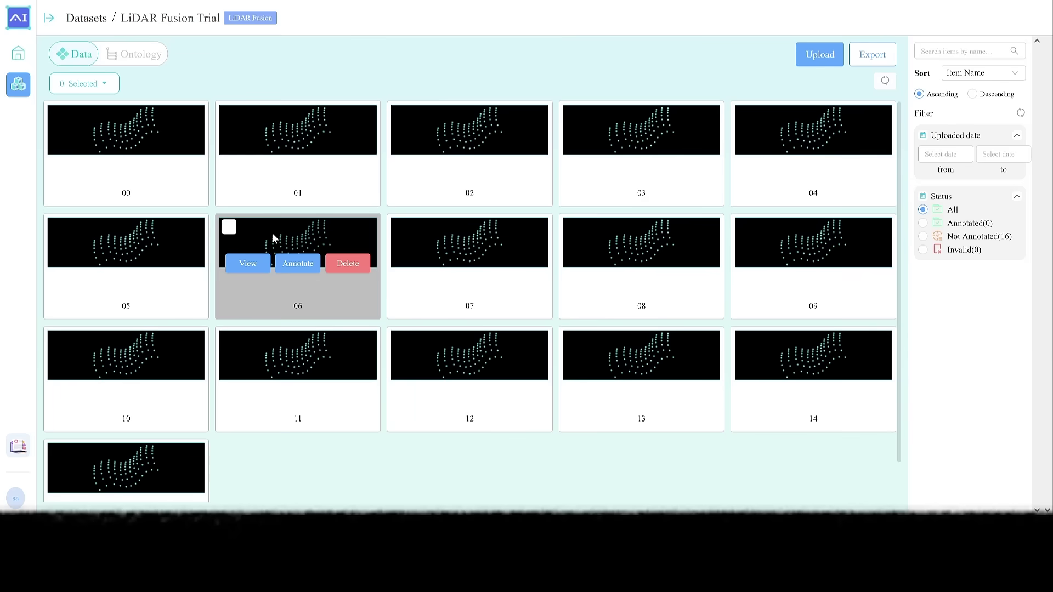
{"action": "mouse_move", "coordinate": [438, 204]}
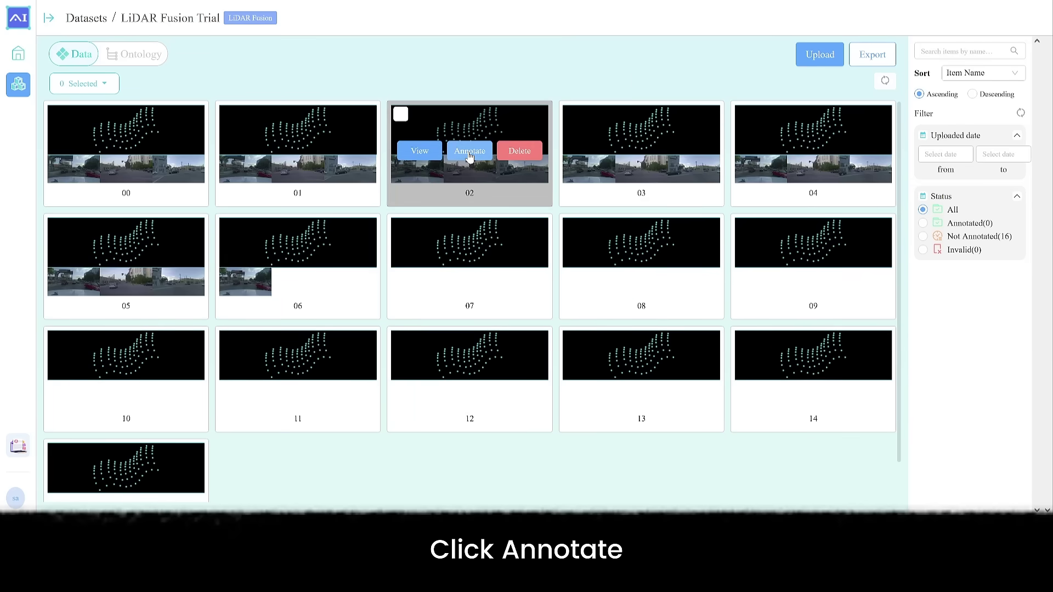
{"action": "left_click", "coordinate": [470, 156]}
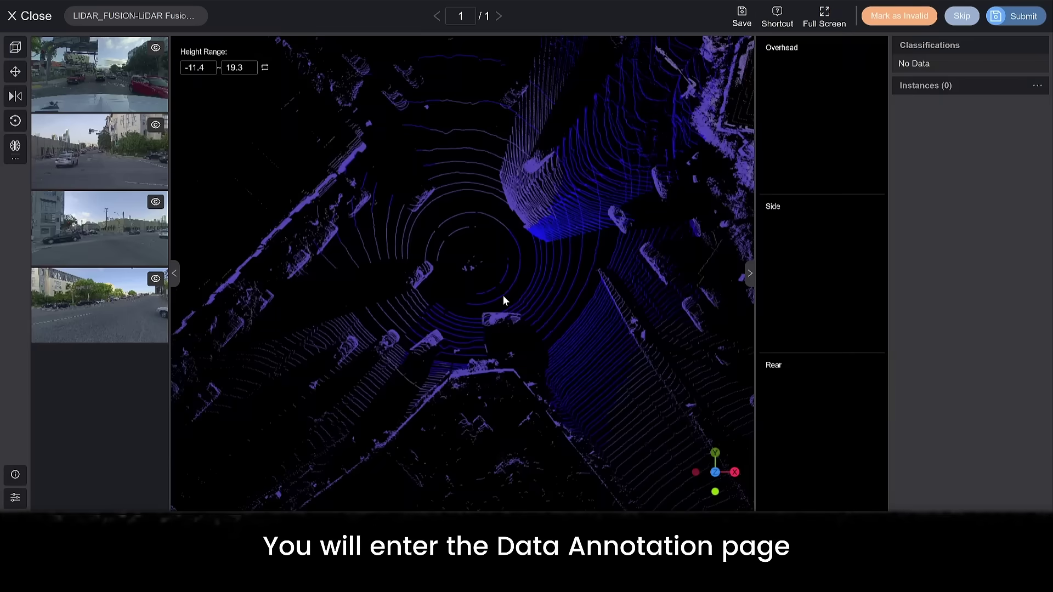
- Examine the point cloud by highlighting the area covered by each of the four camera images in turn, and end the highlighting
{"action": "left_click_drag", "start_coordinate": [466, 250], "coordinate": [485, 219]}
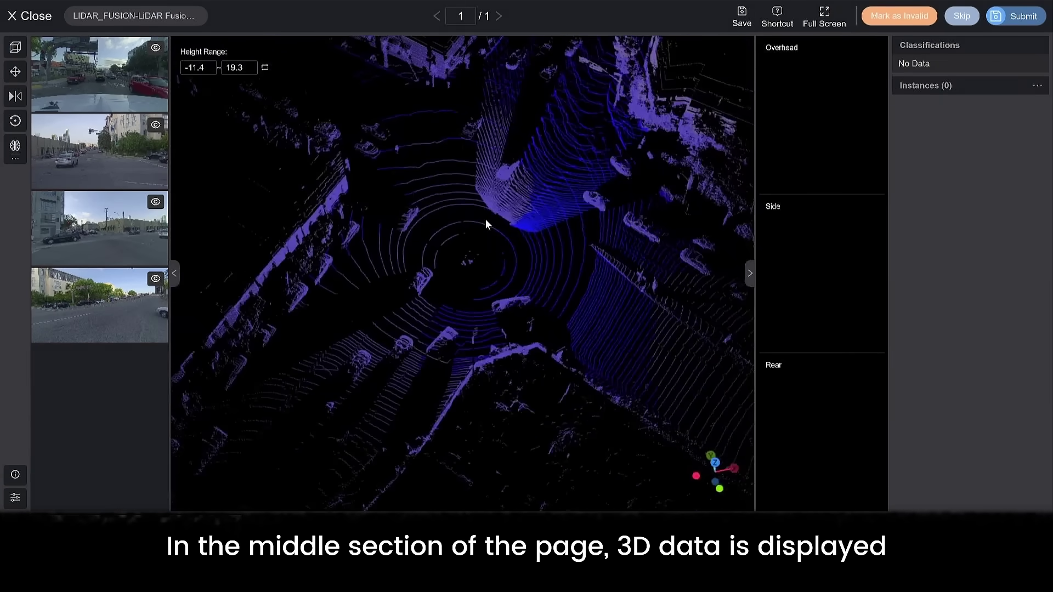
{"action": "left_click_drag", "start_coordinate": [485, 218], "coordinate": [482, 224]}
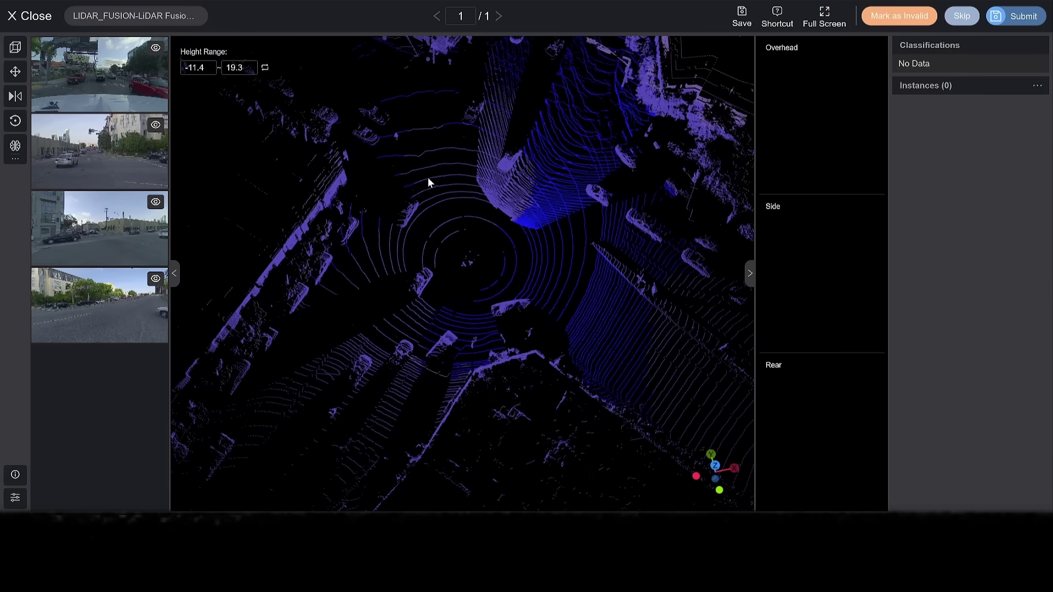
{"action": "left_click", "coordinate": [154, 49]}
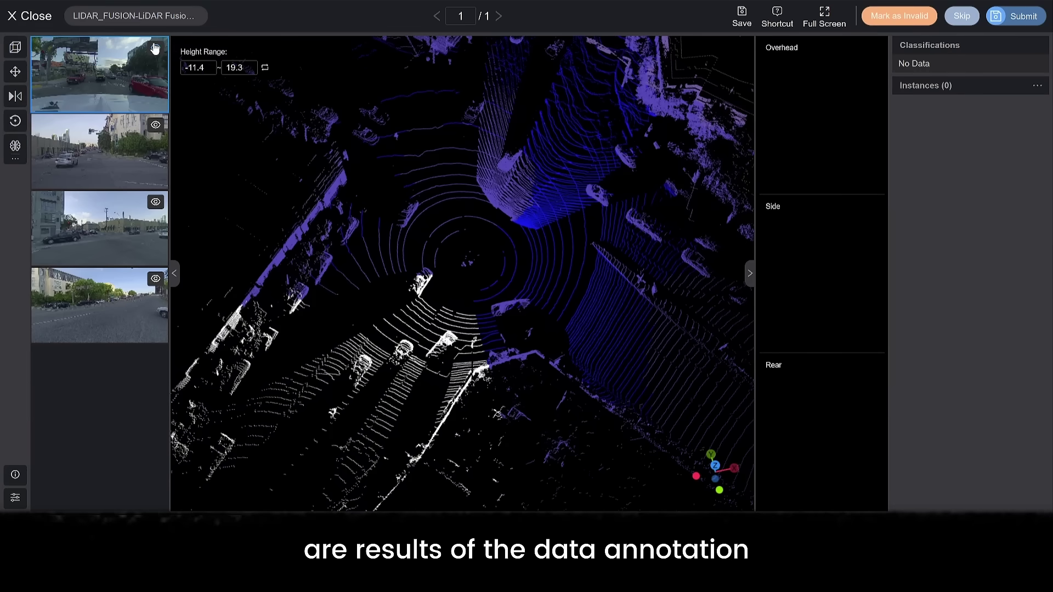
{"action": "left_click_drag", "start_coordinate": [454, 266], "coordinate": [304, 264]}
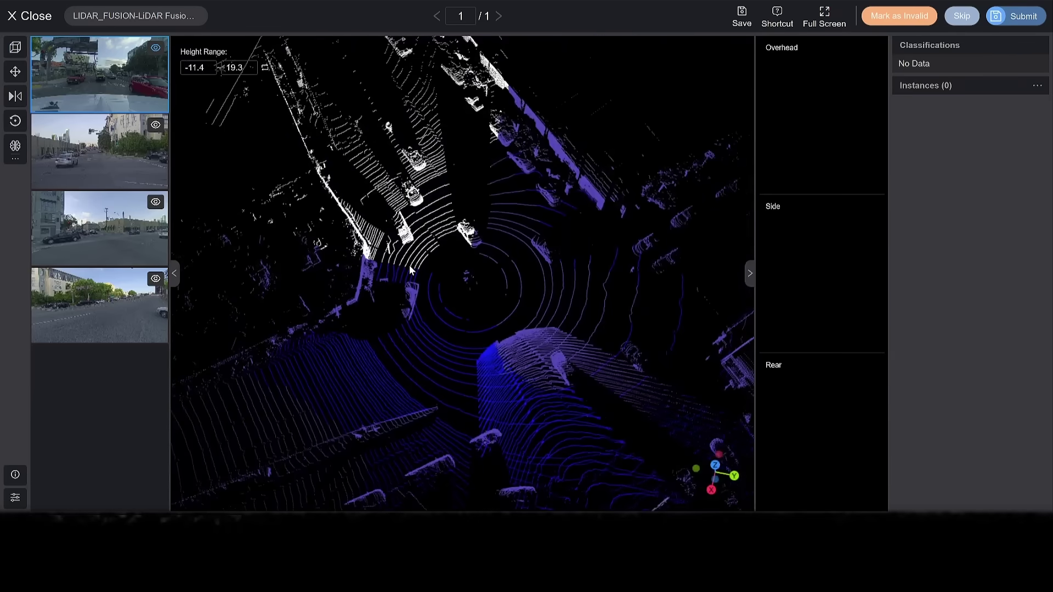
{"action": "left_click_drag", "start_coordinate": [409, 265], "coordinate": [370, 270]}
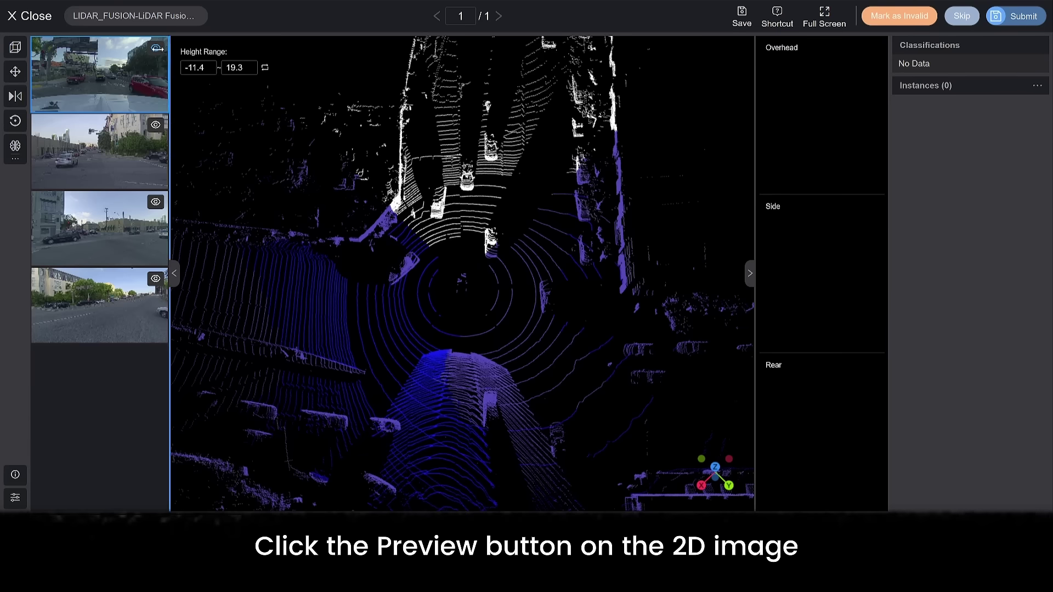
{"action": "left_click", "coordinate": [155, 125]}
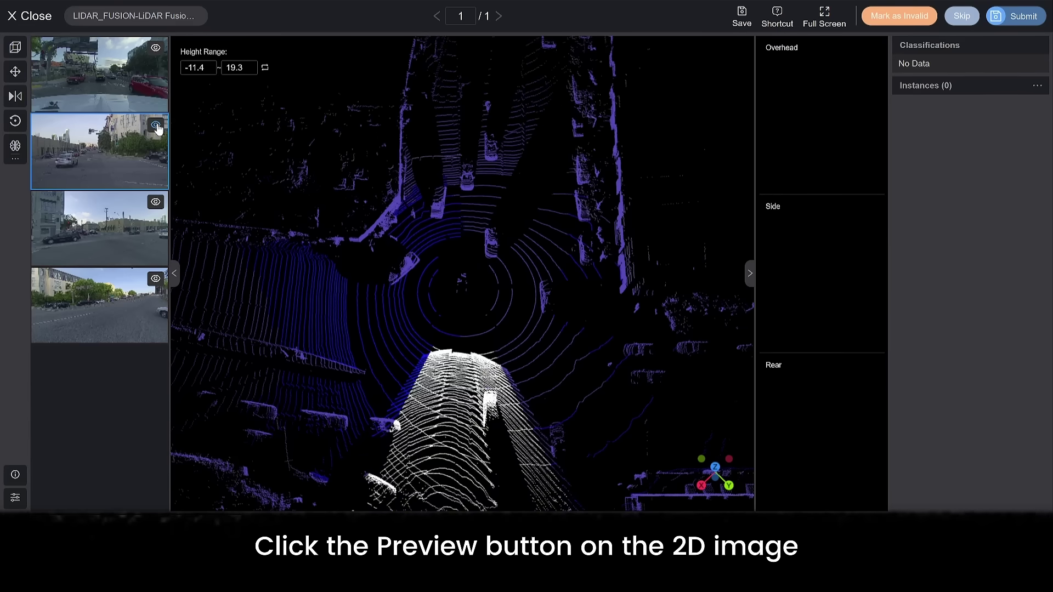
{"action": "left_click", "coordinate": [154, 203]}
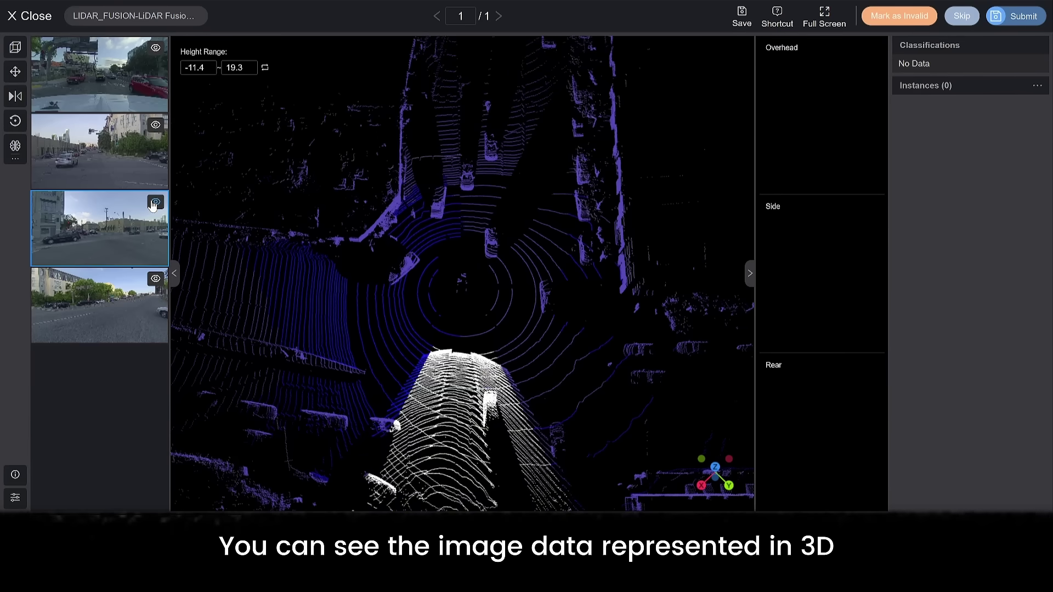
{"action": "left_click", "coordinate": [156, 280]}
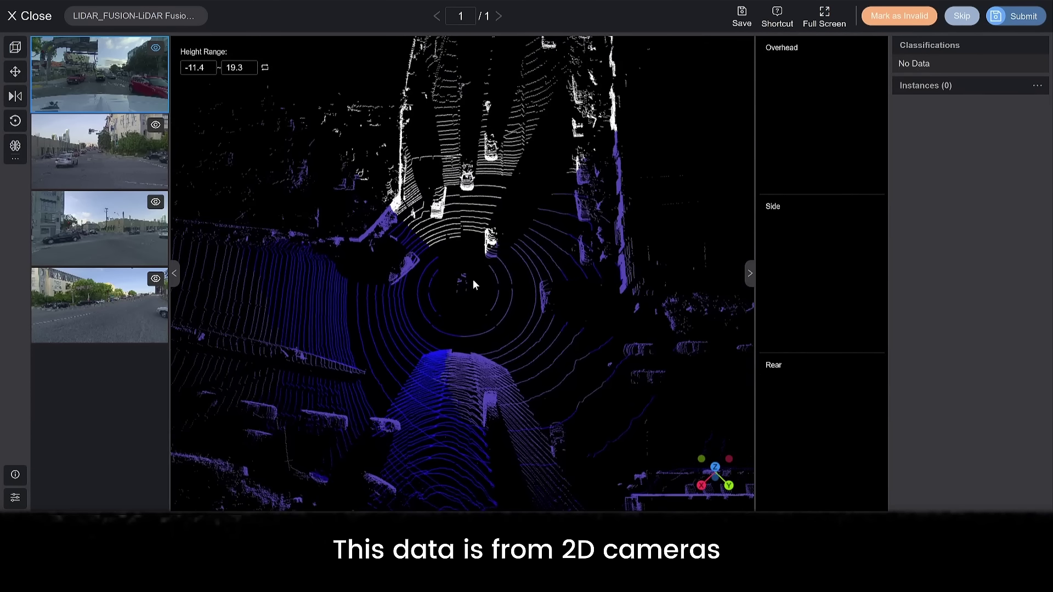
{"action": "left_click", "coordinate": [157, 127]}
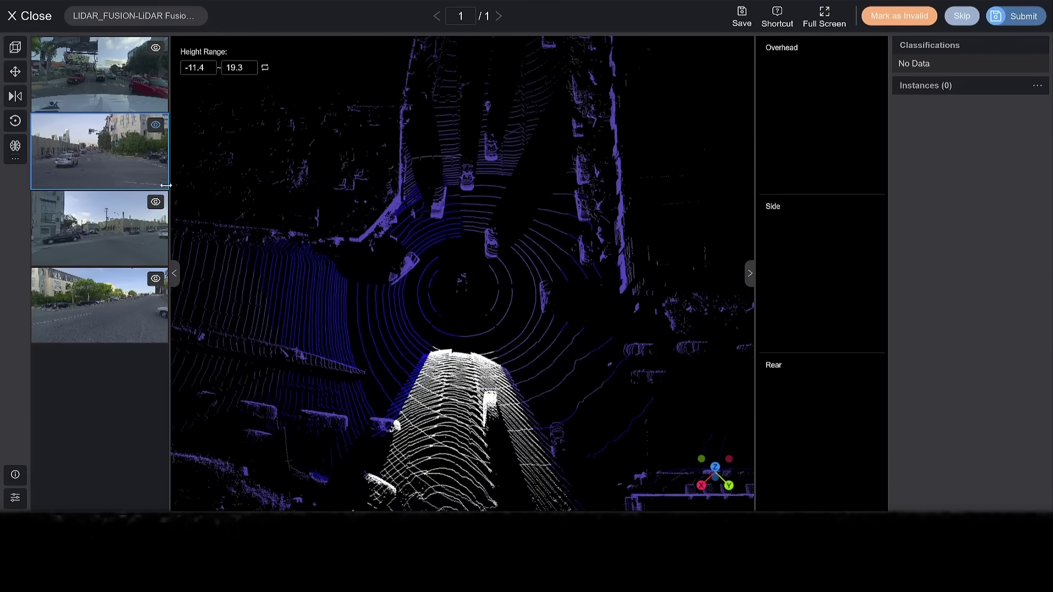
{"action": "left_click", "coordinate": [153, 203]}
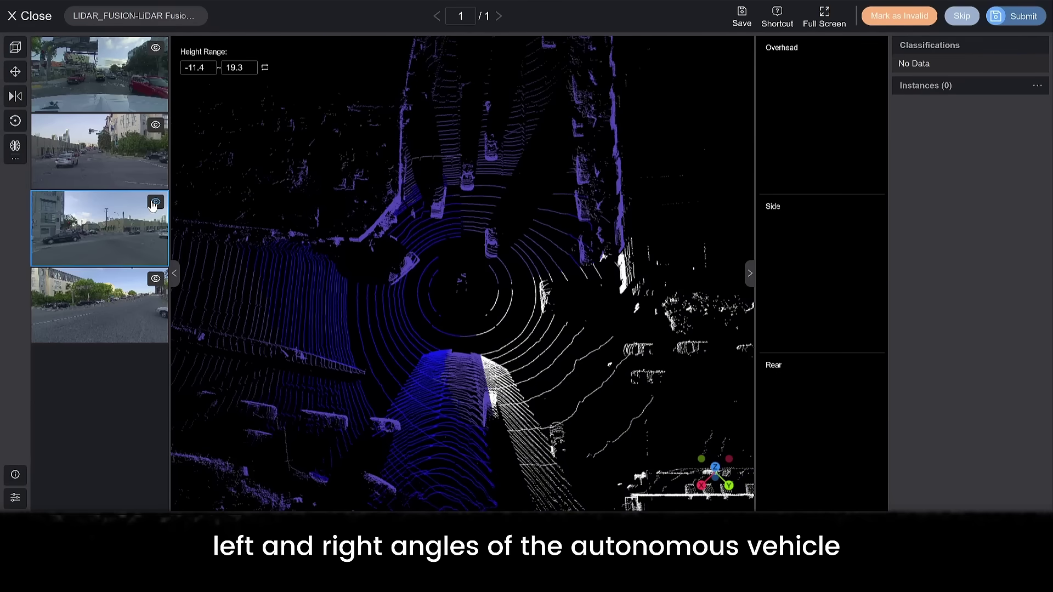
{"action": "left_click", "coordinate": [156, 282]}
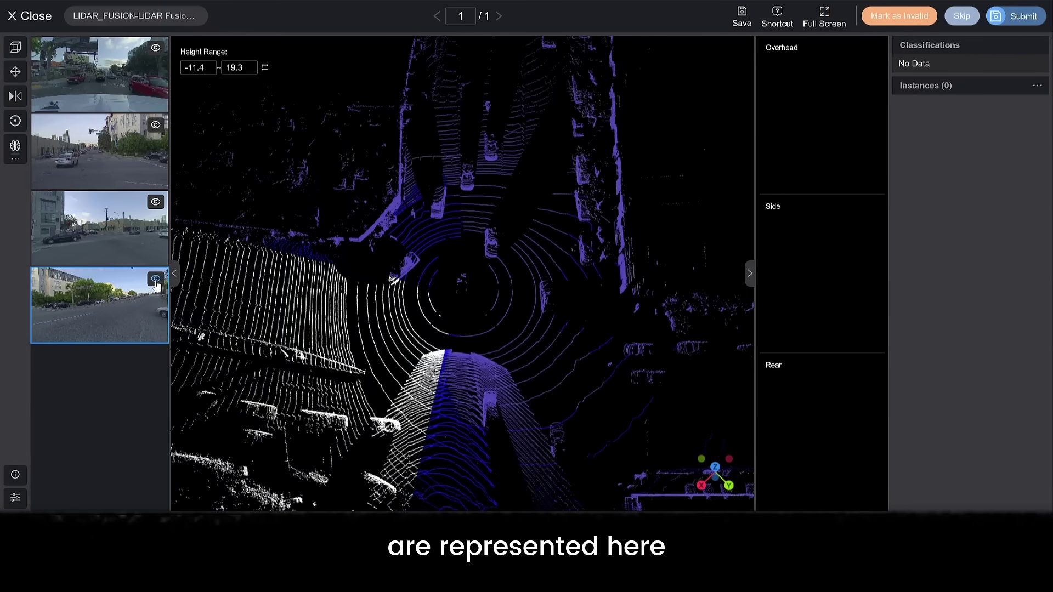
{"action": "left_click", "coordinate": [156, 282]}
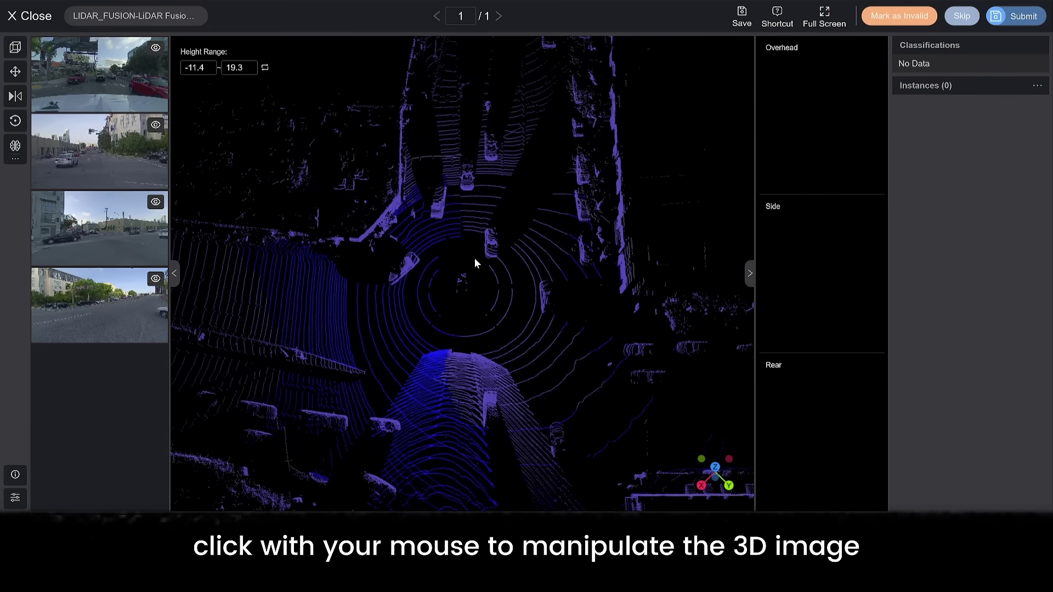
- Draw a cuboid about 4.0 long and 1.9 wide around the farther of the two cars ahead and classify it as Car
{"action": "scroll", "coordinate": [488, 146], "scroll_direction": "up", "scroll_amount": 5}
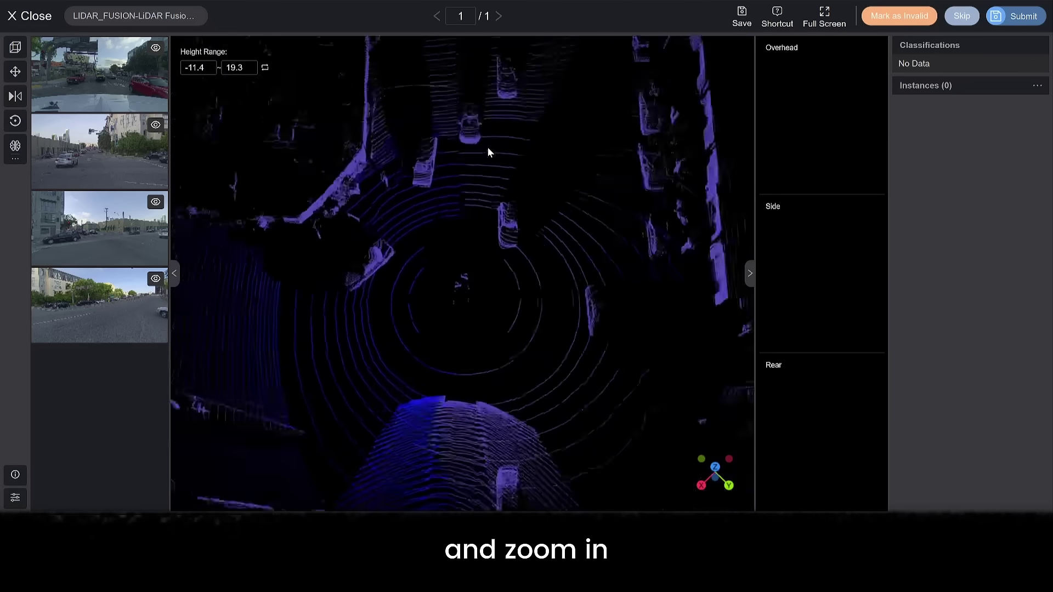
{"action": "left_click_drag", "start_coordinate": [502, 215], "coordinate": [491, 353]}
{"action": "left_click_drag", "start_coordinate": [452, 209], "coordinate": [478, 407]}
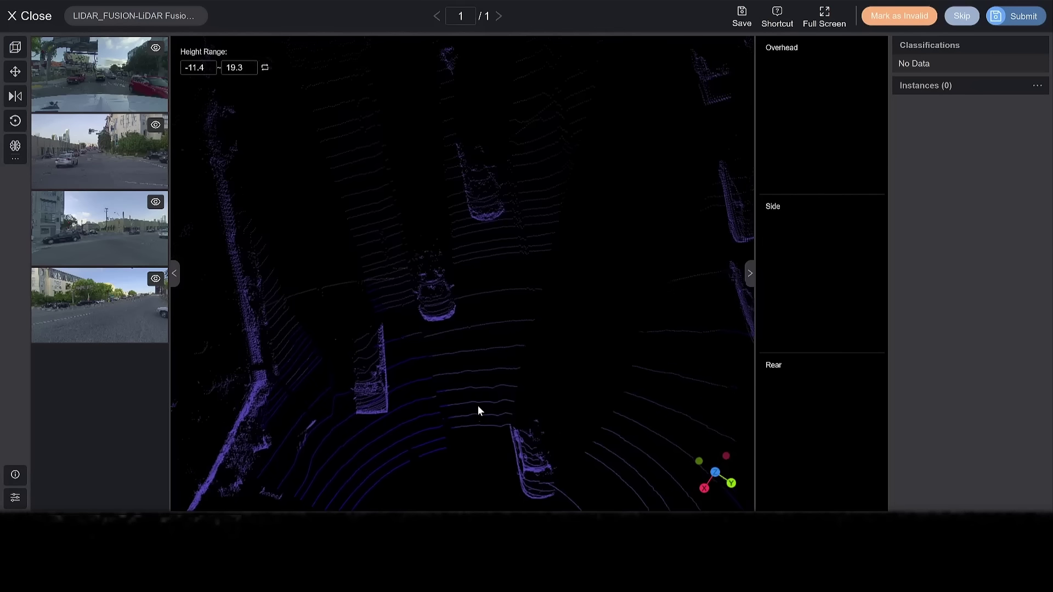
{"action": "key", "text": "f"}
{"action": "left_click", "coordinate": [455, 144]}
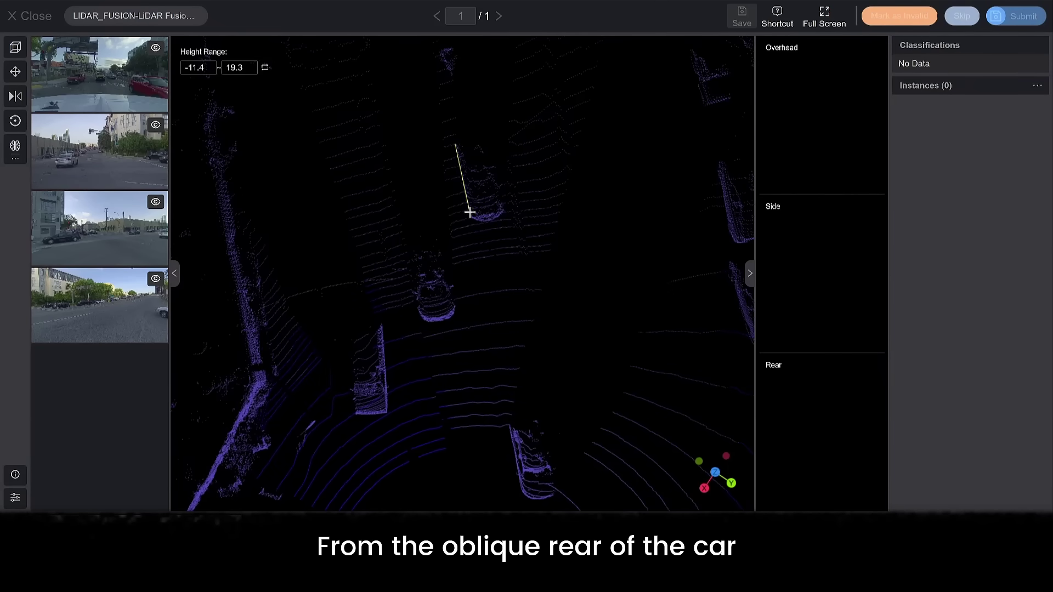
{"action": "left_click", "coordinate": [469, 225]}
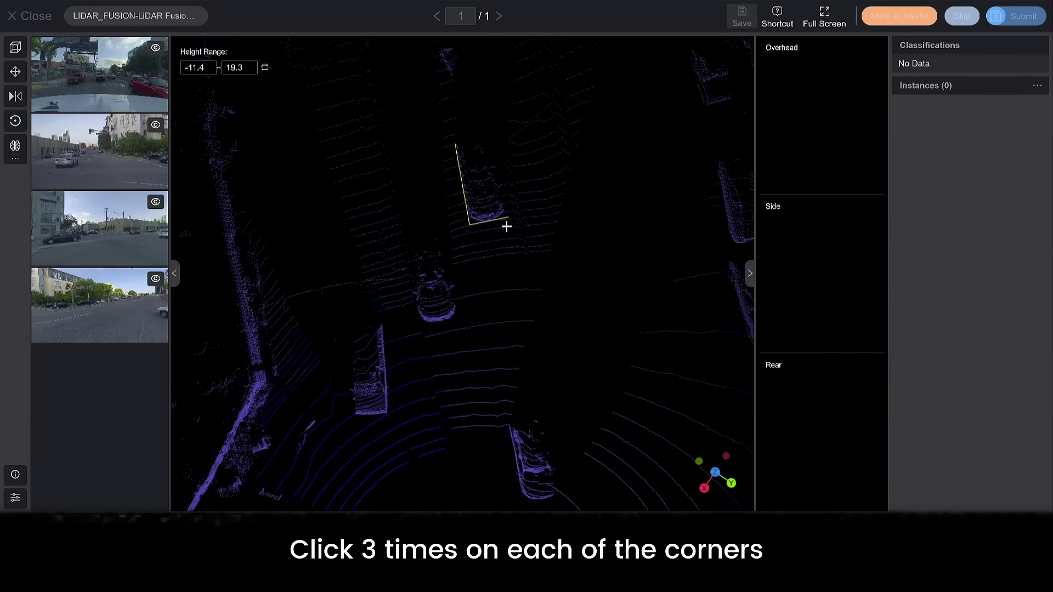
{"action": "left_click", "coordinate": [509, 219]}
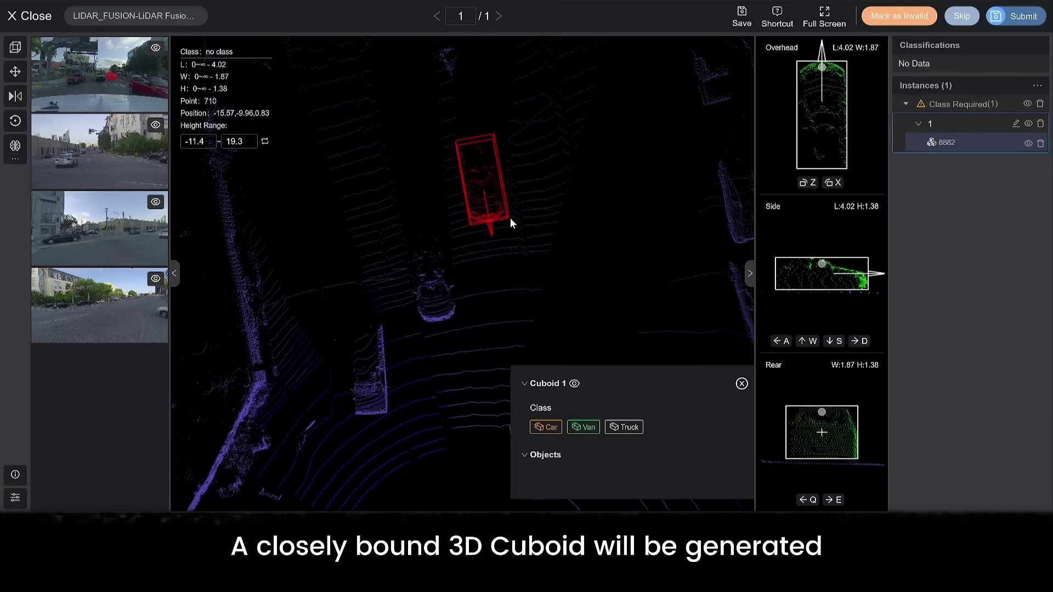
{"action": "key", "text": "1"}
- Draw a second cuboid about 3.6 long and 1.9 wide around the nearer car ahead
{"action": "left_click", "coordinate": [407, 253]}
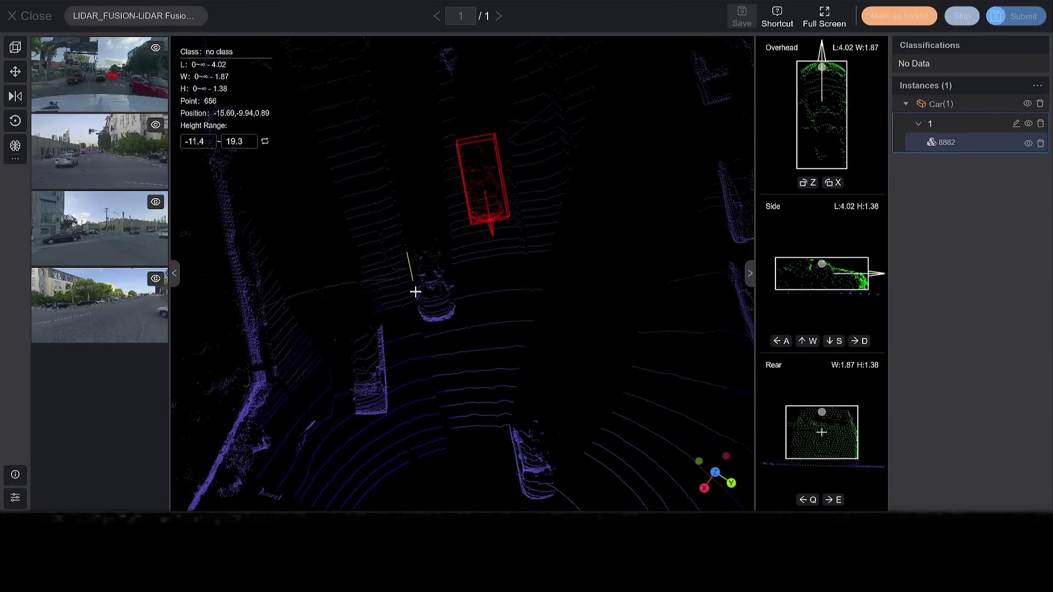
{"action": "left_click", "coordinate": [421, 327]}
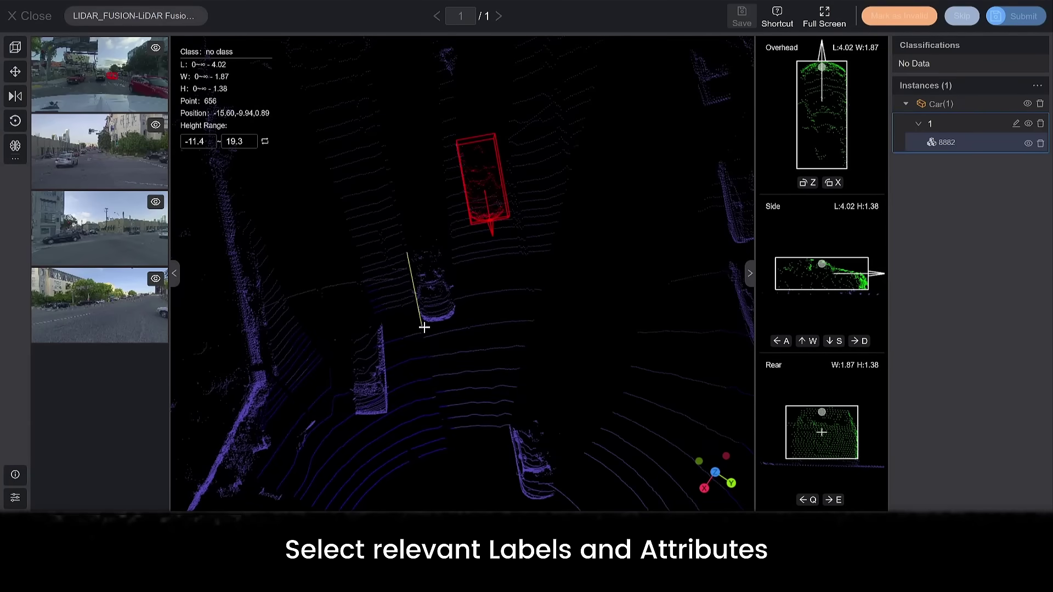
{"action": "left_click", "coordinate": [459, 320]}
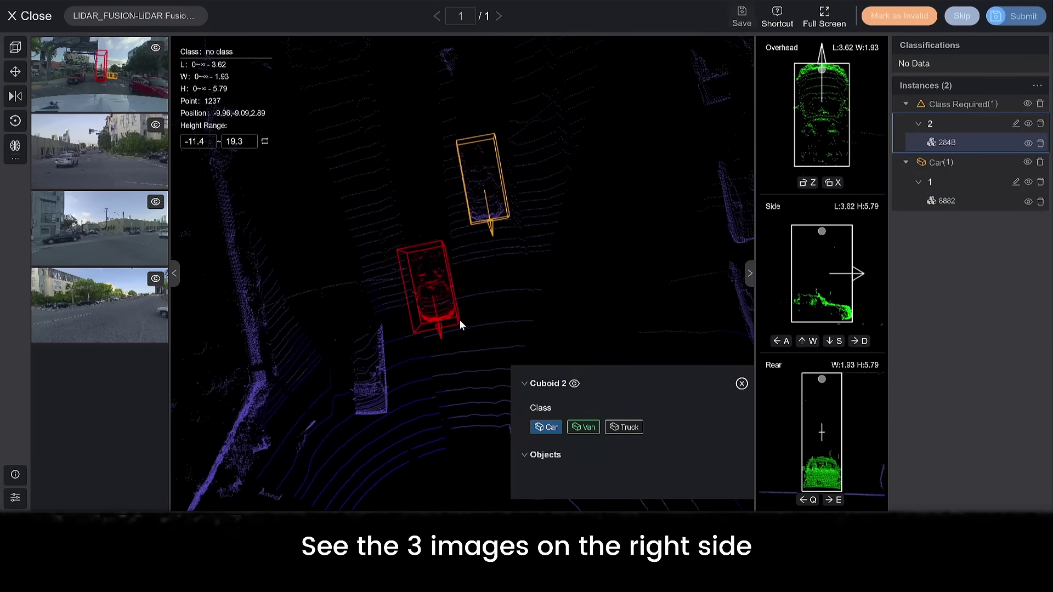
- Classify the second cuboid as Car with Occlusion No and Confidence High, and lower its top to a height of about 1.84
{"action": "key", "text": "1"}
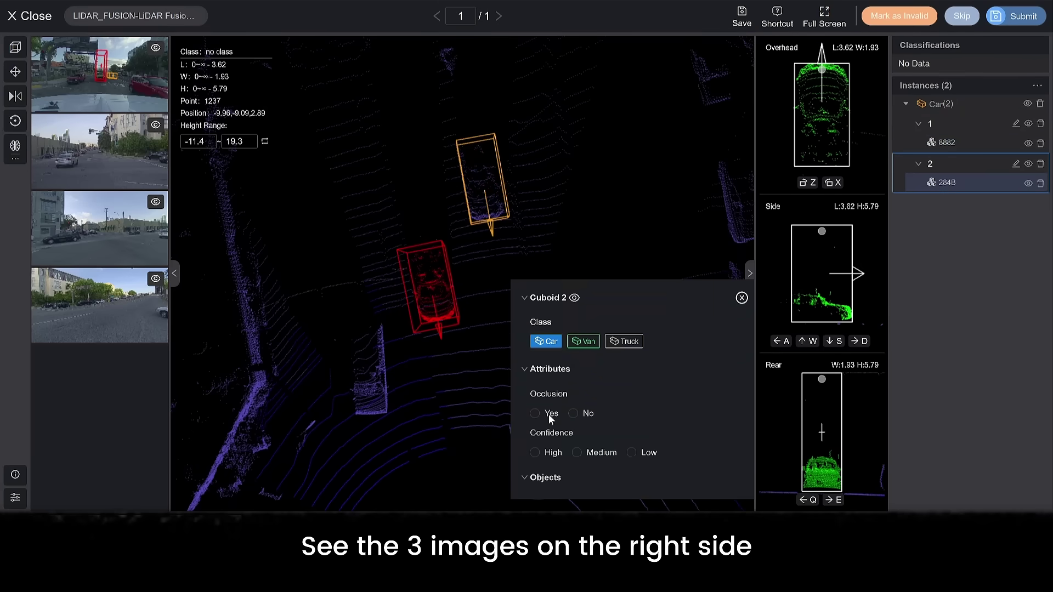
{"action": "left_click", "coordinate": [573, 414]}
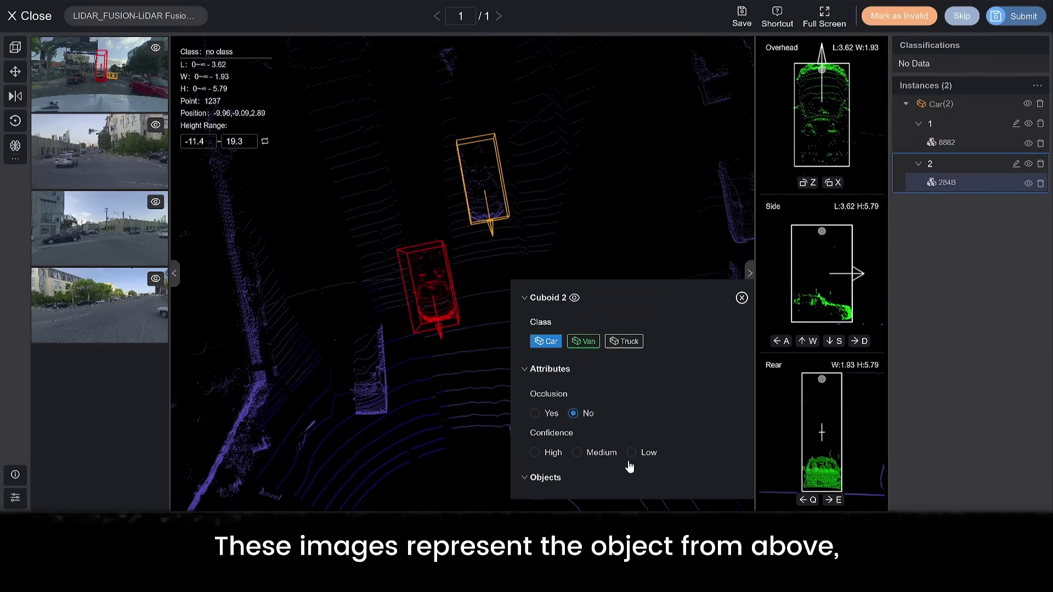
{"action": "left_click", "coordinate": [547, 455]}
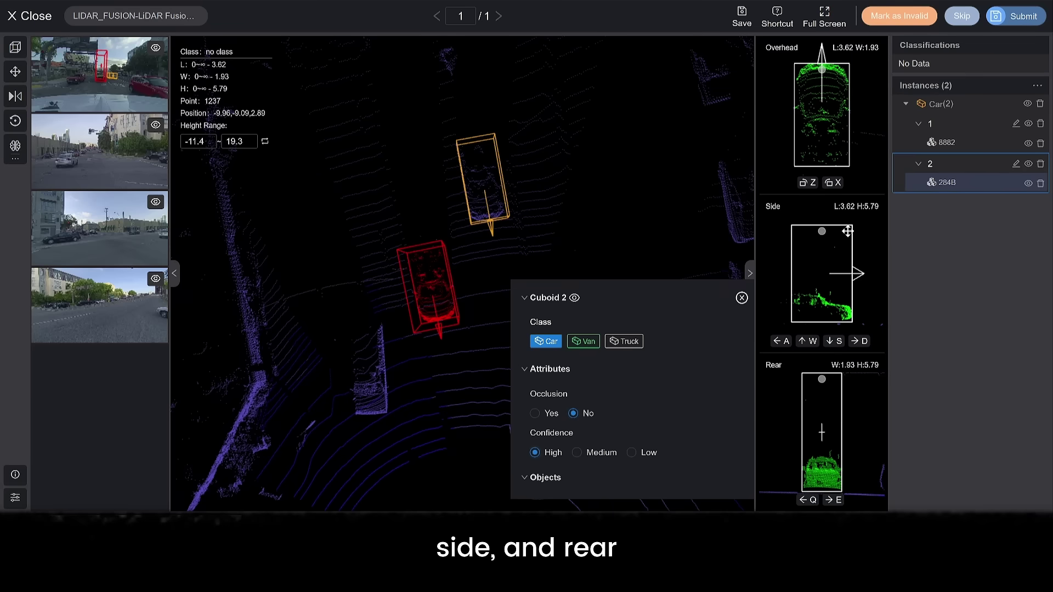
{"action": "left_click_drag", "start_coordinate": [823, 222], "coordinate": [820, 288]}
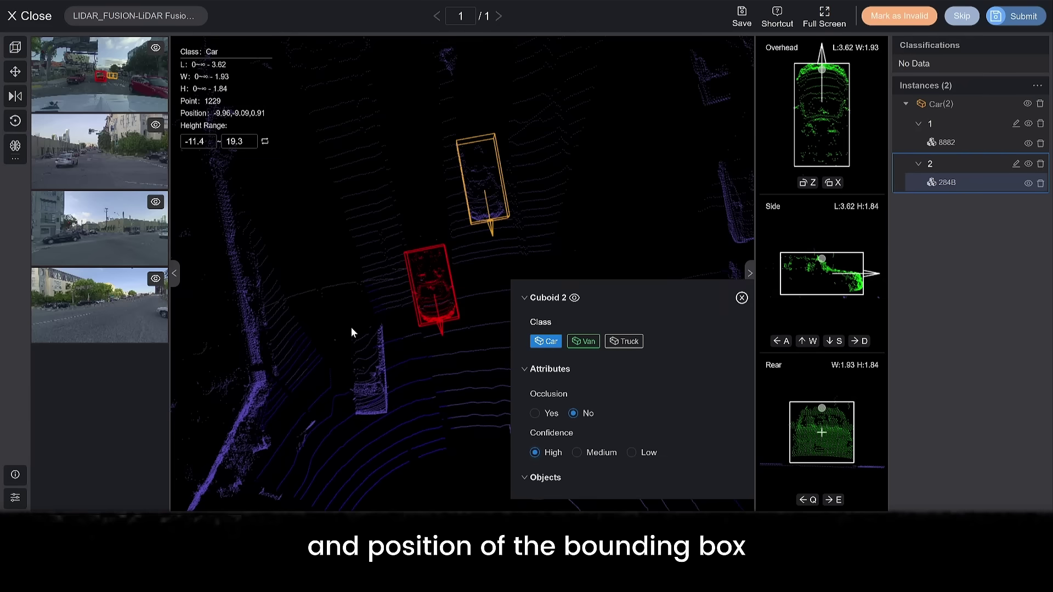
{"action": "left_click", "coordinate": [741, 298]}
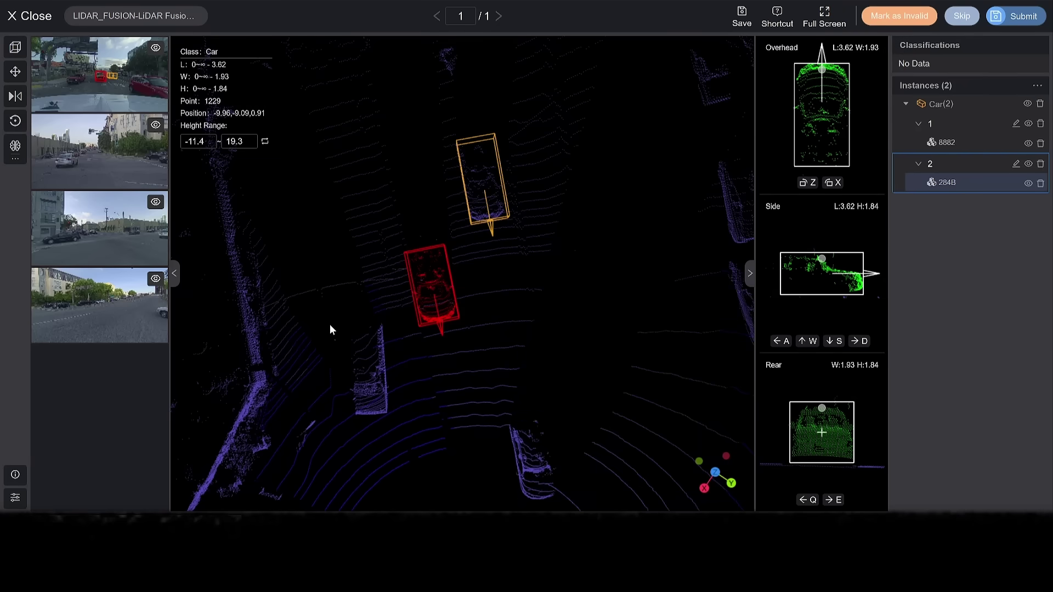
- Draw a third cuboid about 4.2 long and 1.7 wide around the remaining vehicle beside the second car
{"action": "key", "text": "1"}
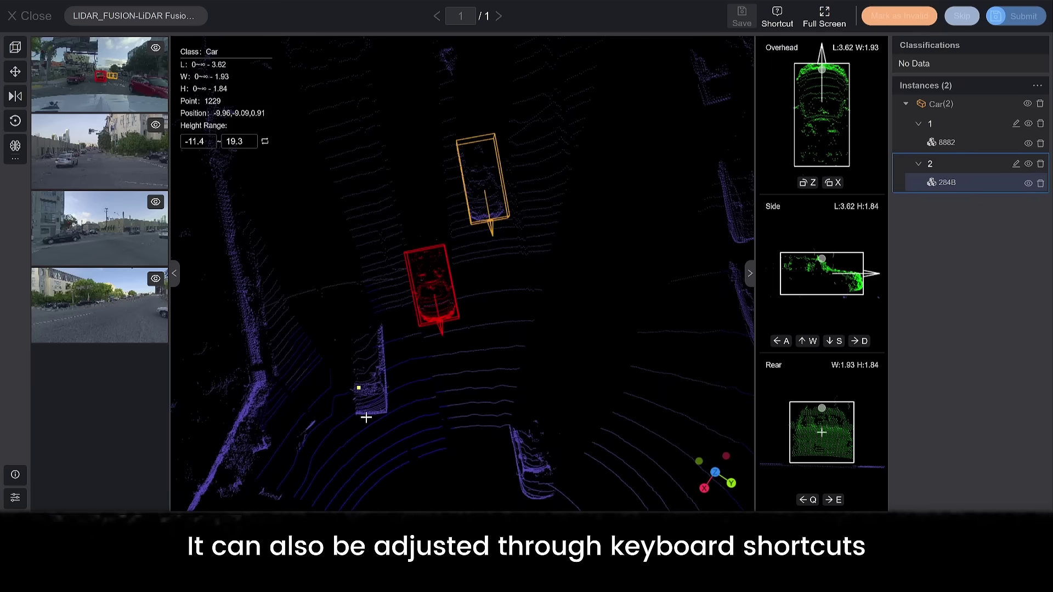
{"action": "left_click", "coordinate": [354, 415]}
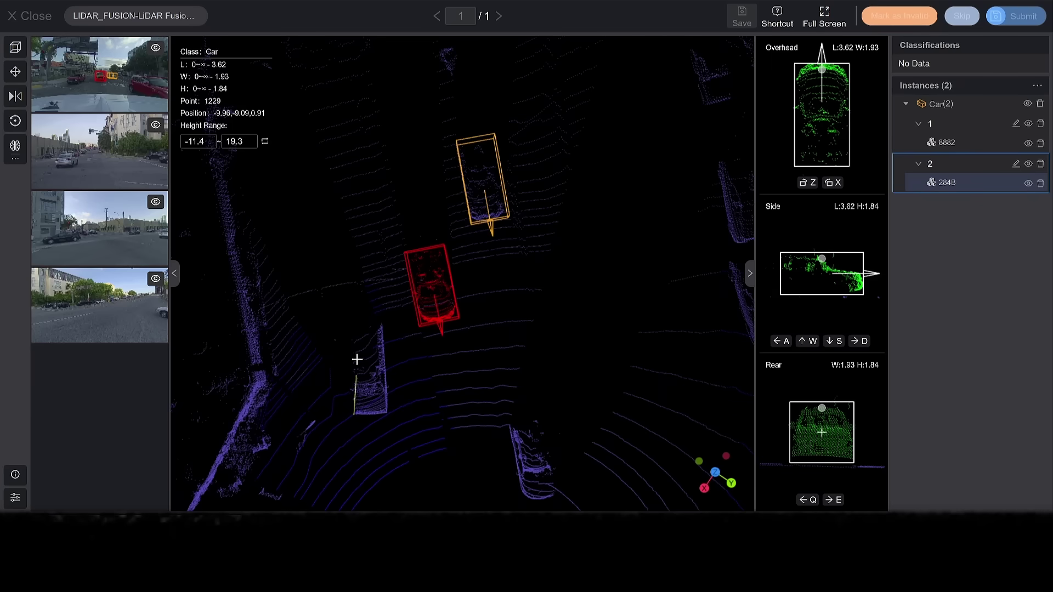
{"action": "left_click", "coordinate": [351, 331]}
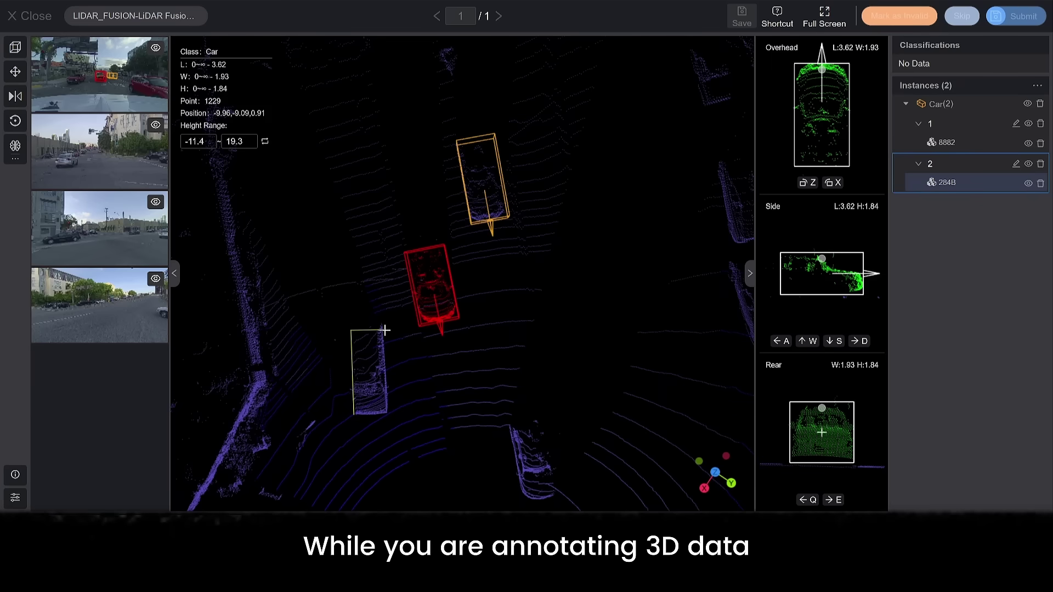
{"action": "left_click", "coordinate": [383, 330]}
- Project the third cuboid onto the first camera image as 2D shapes and extend the red pickup's rectangle slightly outward at its right edge
{"action": "double_click", "coordinate": [74, 60]}
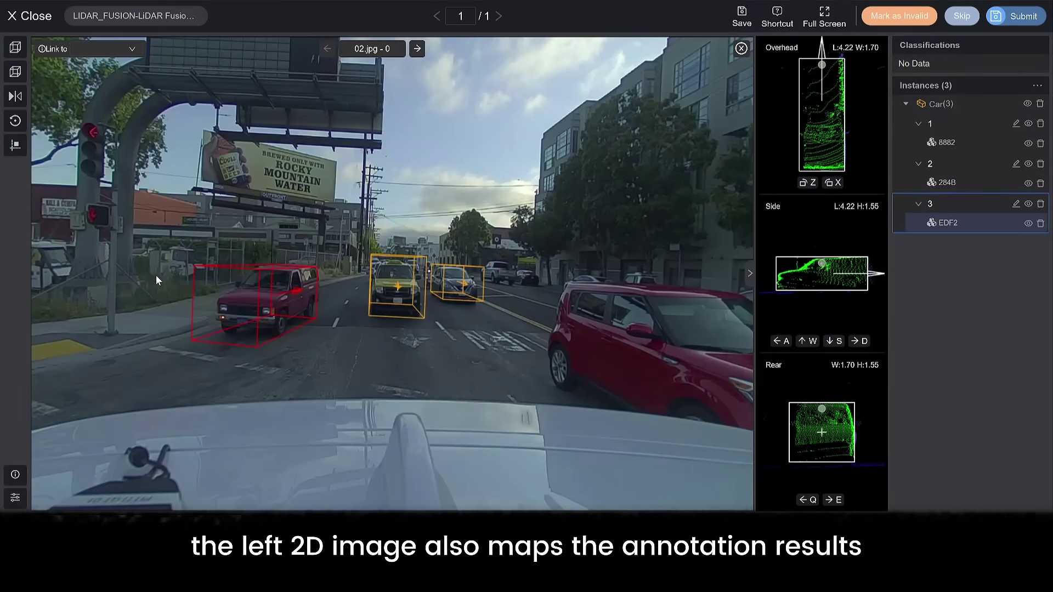
{"action": "left_click", "coordinate": [19, 126]}
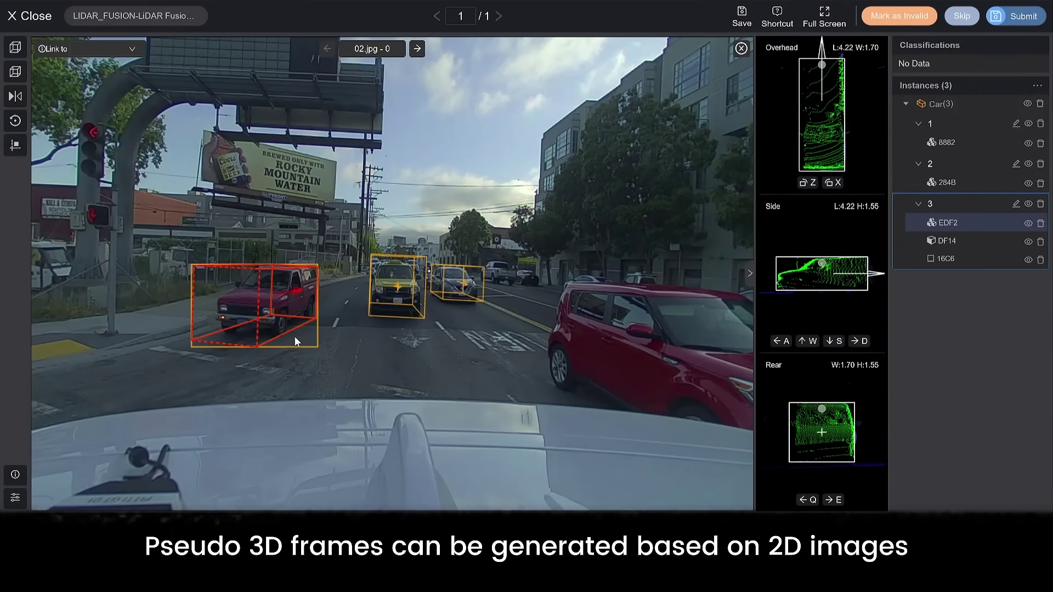
{"action": "left_click", "coordinate": [315, 330]}
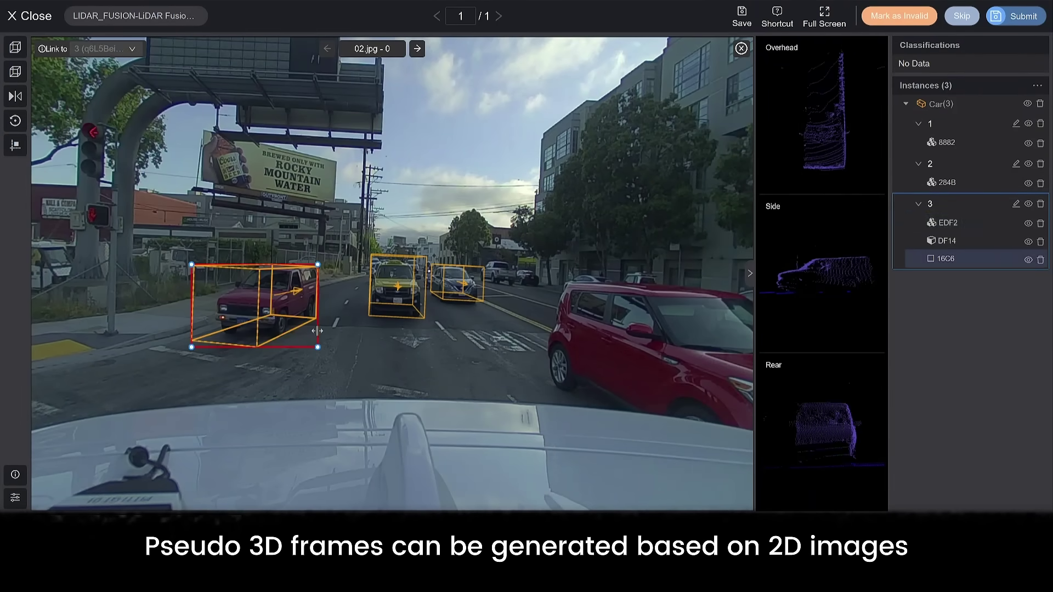
{"action": "mouse_move", "coordinate": [317, 328]}
{"action": "left_mouse_down"}
{"action": "mouse_move", "coordinate": [302, 328]}
{"action": "mouse_move", "coordinate": [320, 328]}
{"action": "left_mouse_up"}
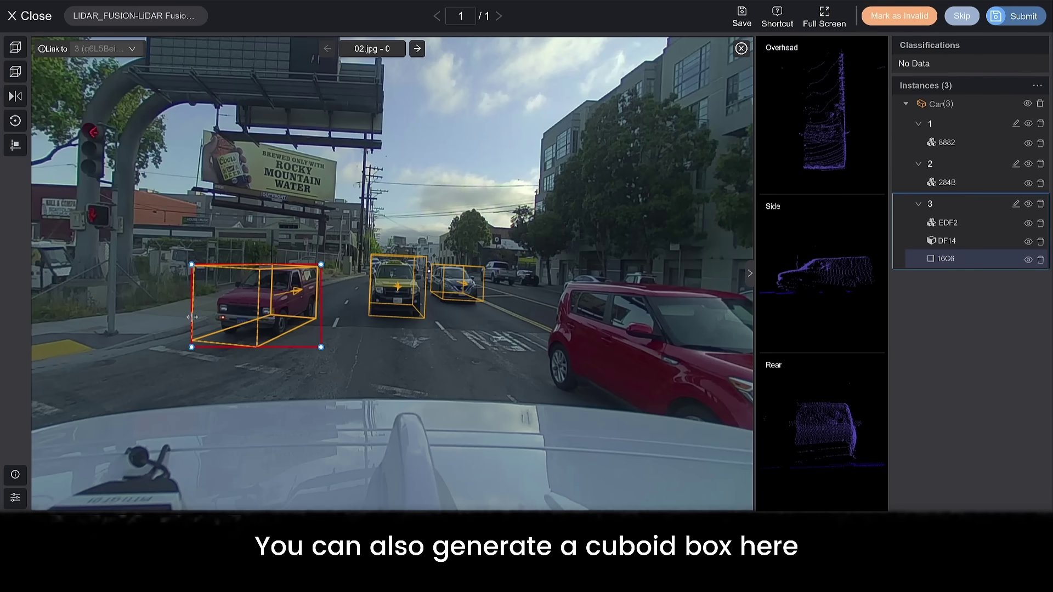
- Move the near-side edge of the red pickup's 2D rectangle inward to fit the truck's body
{"action": "left_click_drag", "start_coordinate": [192, 317], "coordinate": [220, 312]}
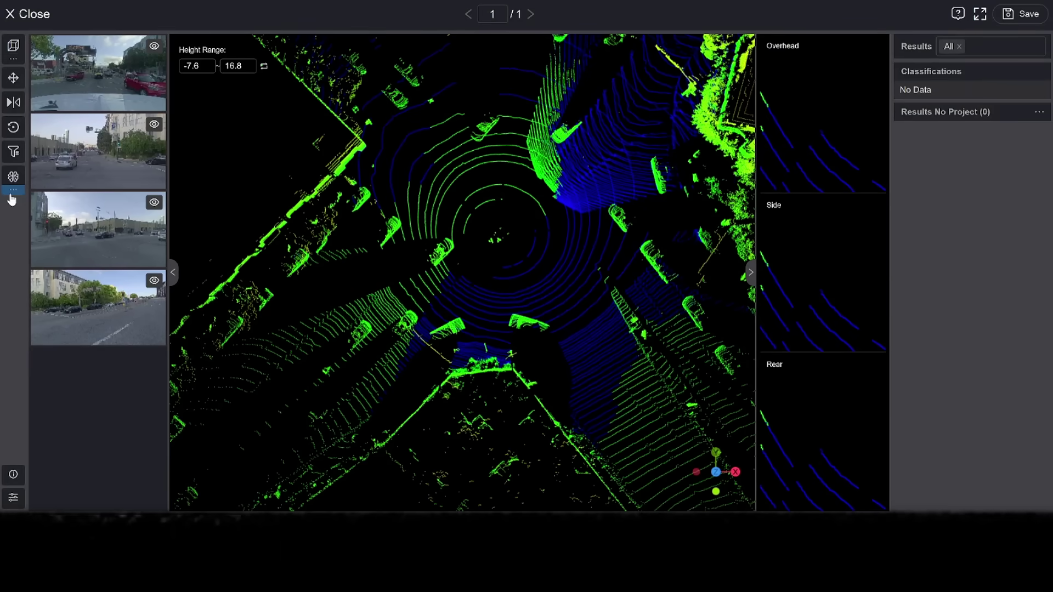
- Run Basic Lidar Object Detection for all listed classes with confidence 0.6 to 1.0 and add the results to the point cloud
{"action": "left_click", "coordinate": [12, 193]}
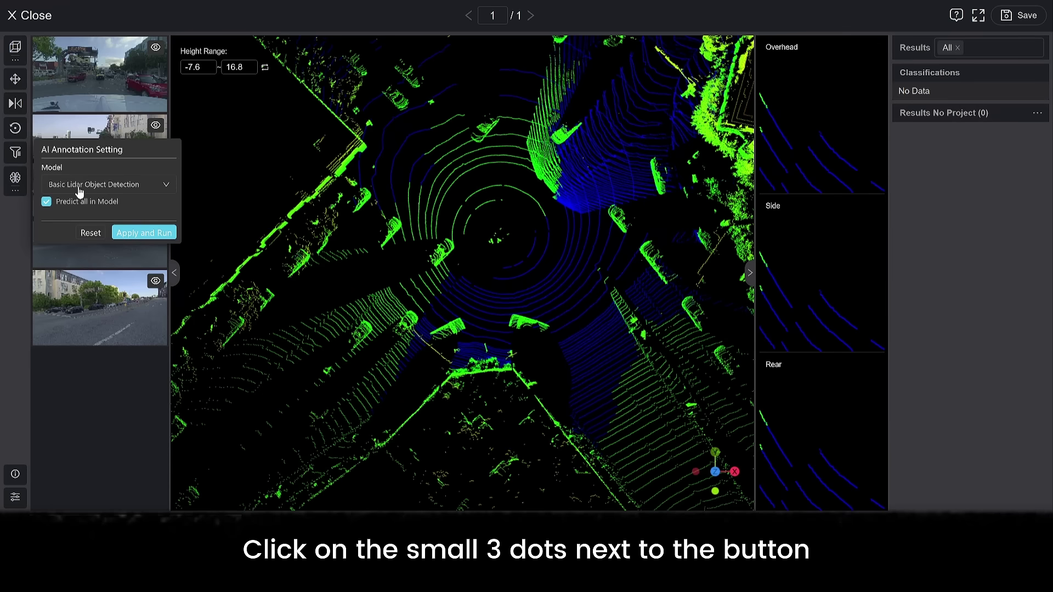
{"action": "left_click", "coordinate": [87, 204]}
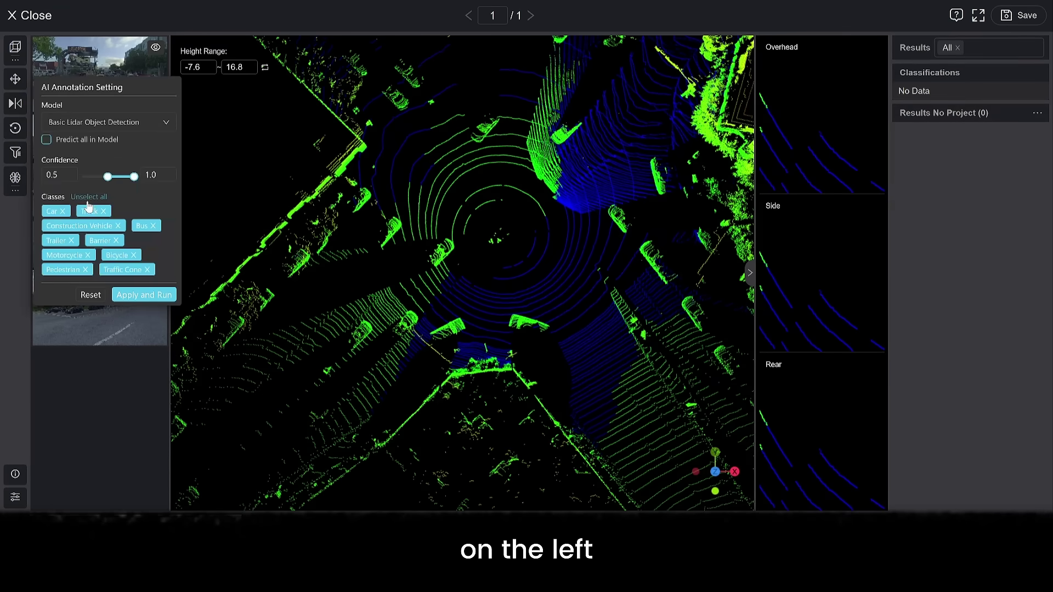
{"action": "mouse_move", "coordinate": [108, 178]}
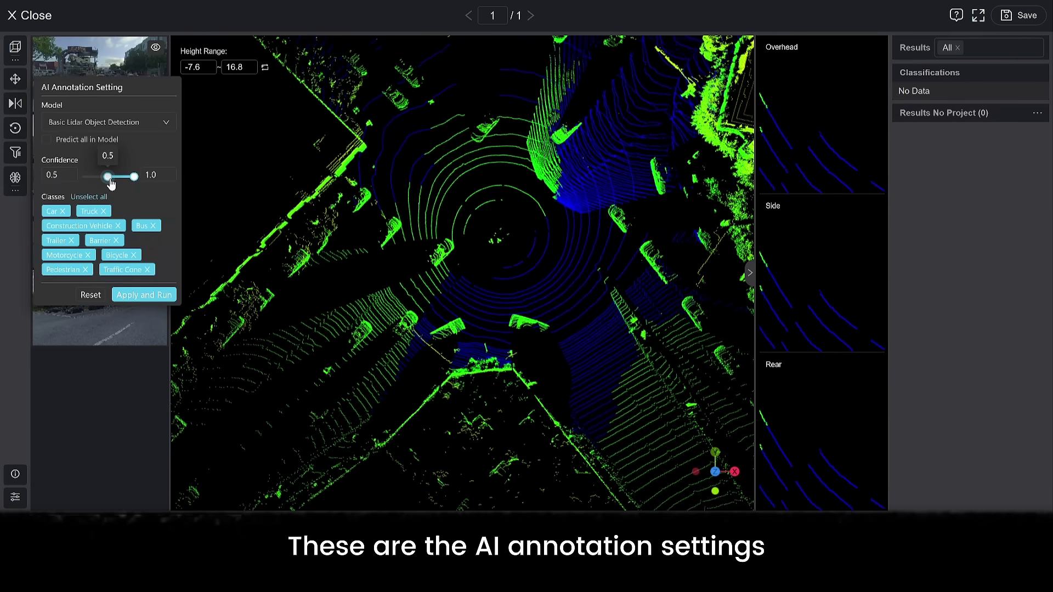
{"action": "left_click_drag", "start_coordinate": [108, 177], "coordinate": [113, 176]}
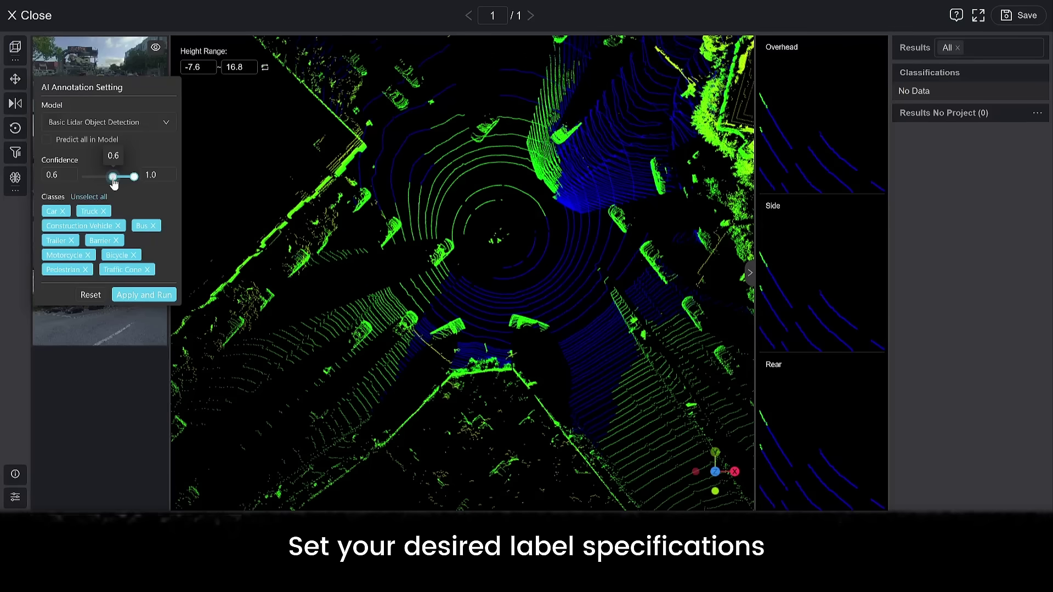
{"action": "left_click", "coordinate": [130, 295]}
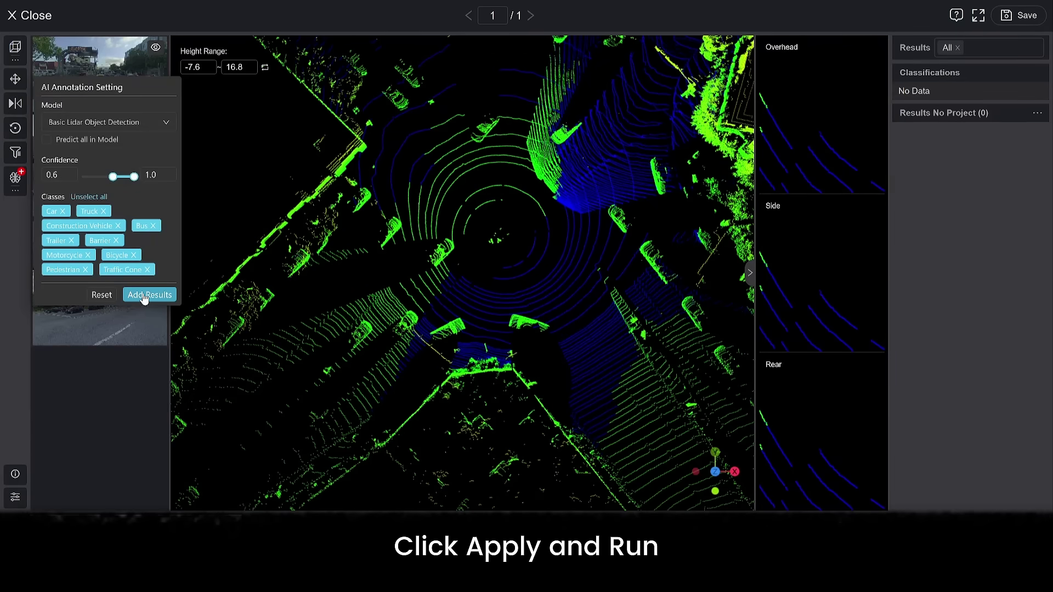
{"action": "left_click", "coordinate": [144, 295]}
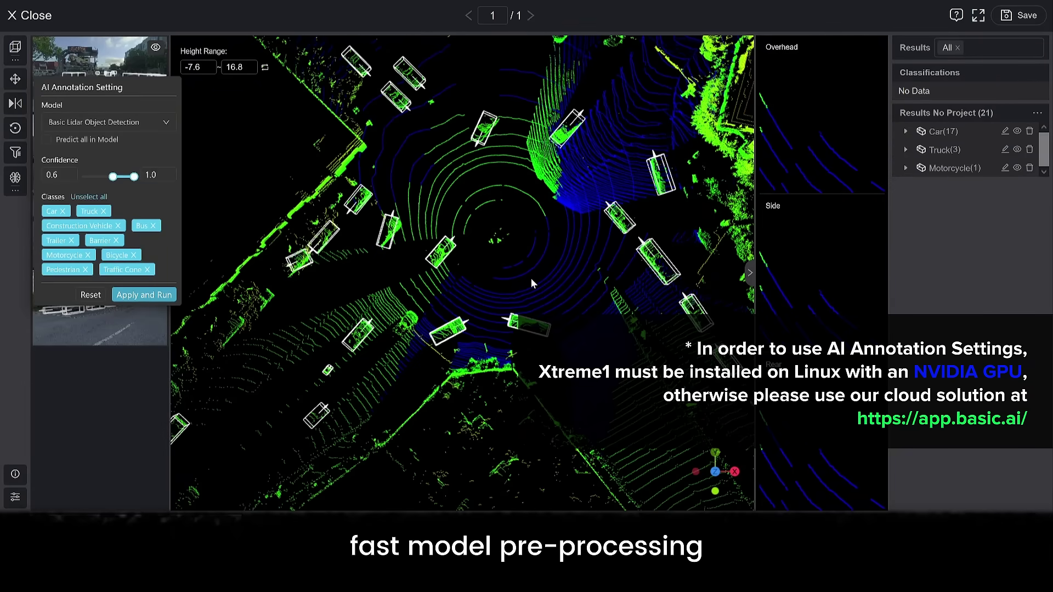
- Select the predicted truck cuboid 45 and examine its fit in the overhead, side and rear views
{"action": "mouse_move", "coordinate": [531, 284]}
{"action": "left_mouse_down"}
{"action": "mouse_move", "coordinate": [514, 264]}
{"action": "mouse_move", "coordinate": [603, 204]}
{"action": "left_mouse_up"}
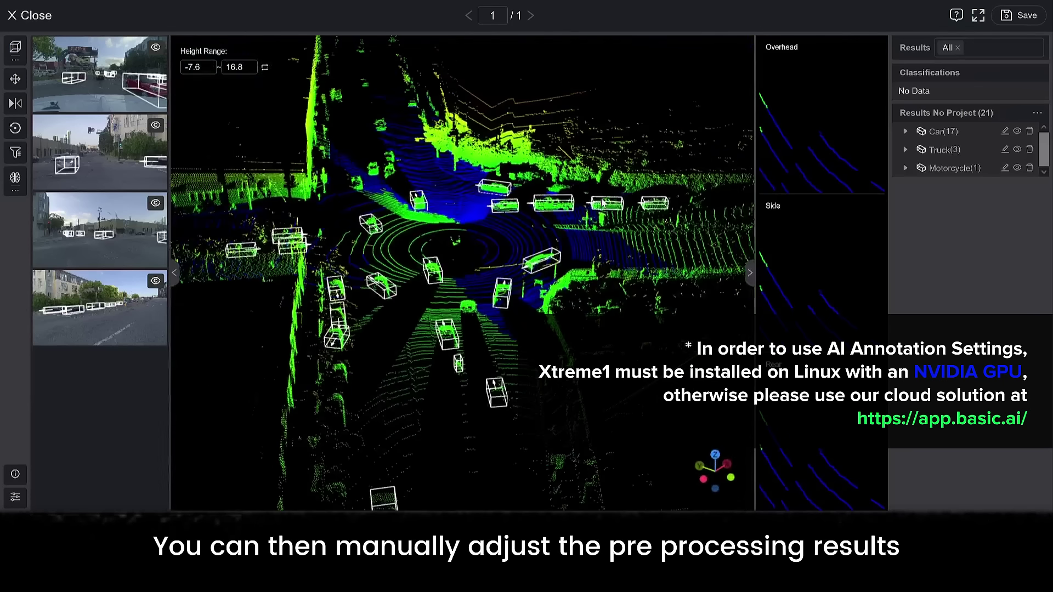
{"action": "left_click", "coordinate": [548, 265]}
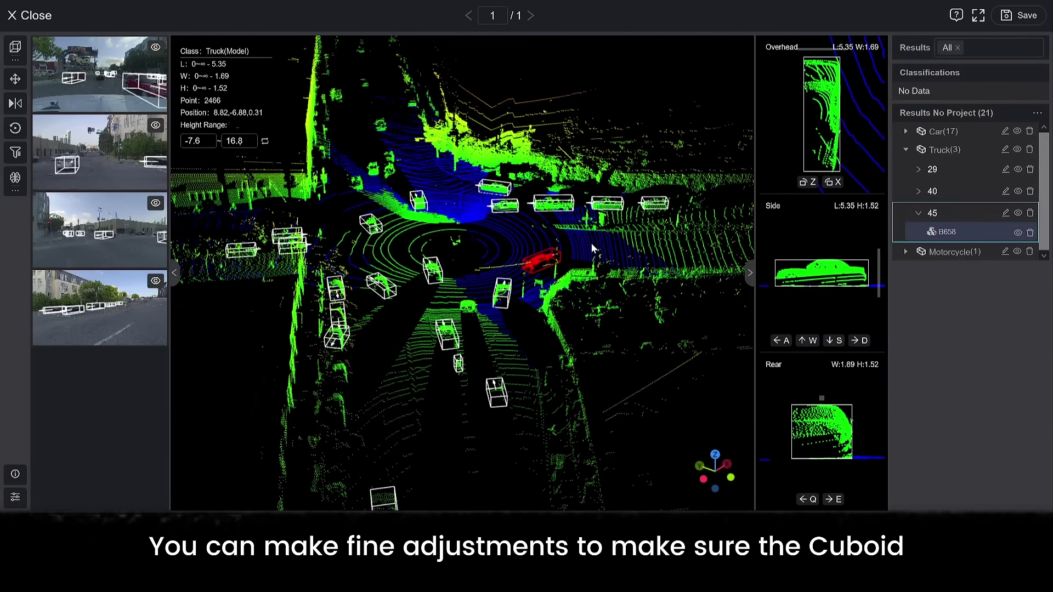
{"action": "left_click_drag", "start_coordinate": [592, 248], "coordinate": [541, 262]}
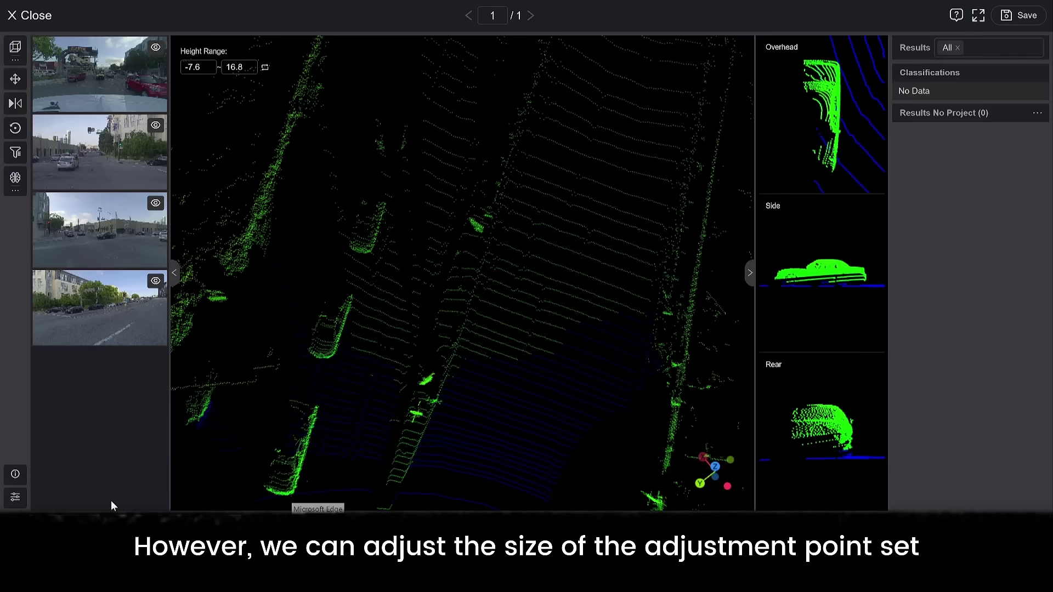
- Increase the point size of the point cloud slightly in the display settings
{"action": "left_click", "coordinate": [11, 507]}
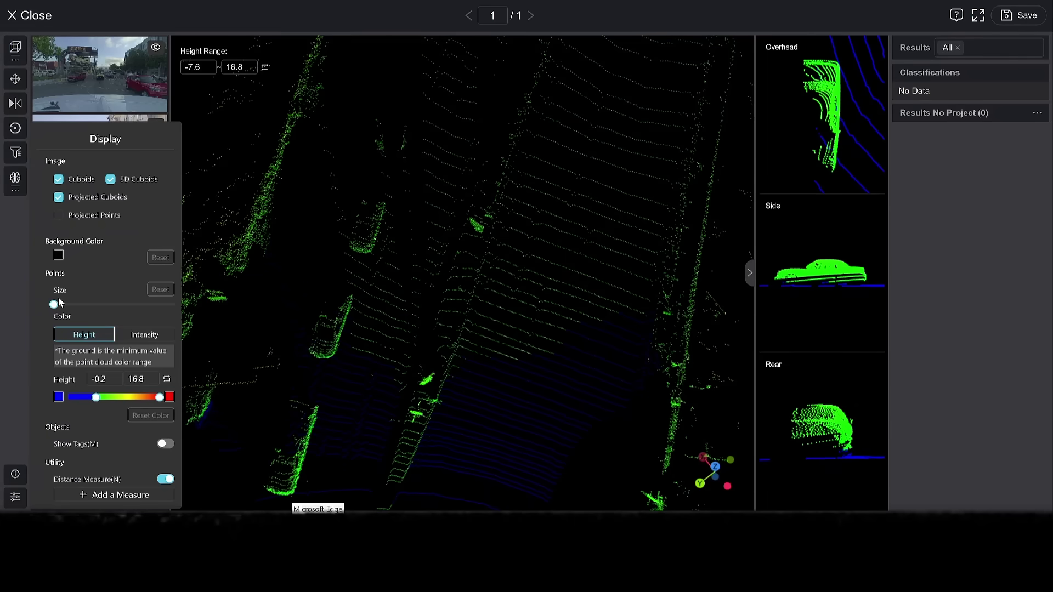
{"action": "left_click_drag", "start_coordinate": [58, 297], "coordinate": [67, 306]}
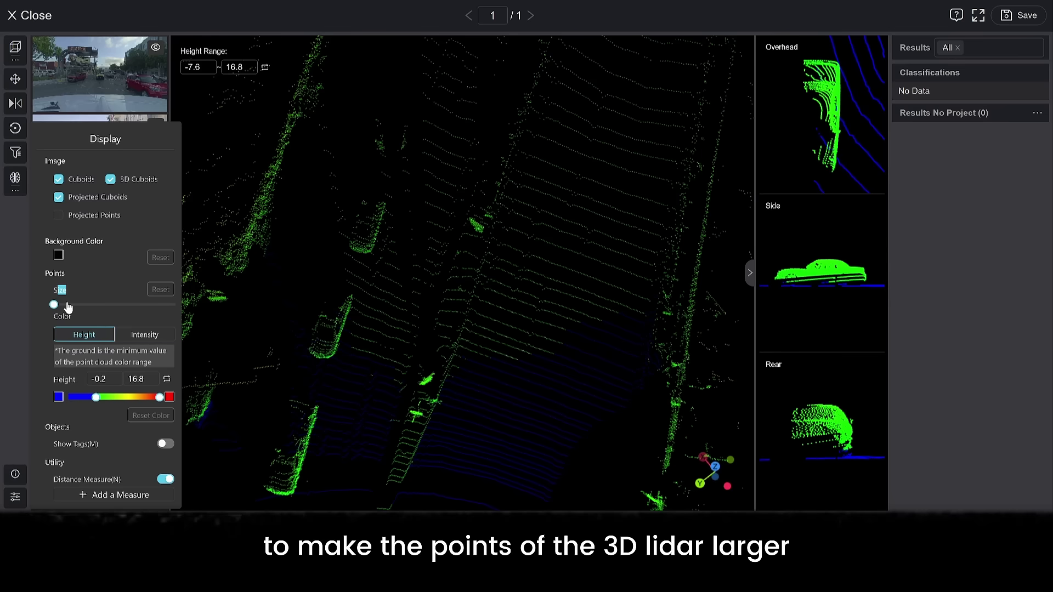
{"action": "left_click", "coordinate": [66, 304]}
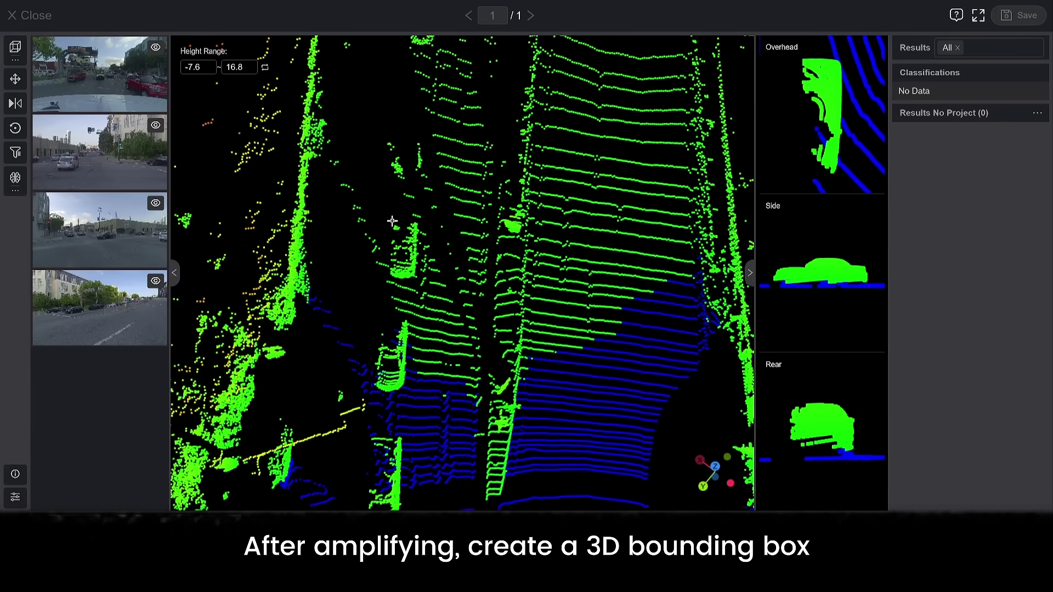
- Draw a cuboid about 3.7 long and 1.8 wide around the farthest clear car in the row along the road
{"action": "left_click", "coordinate": [392, 221]}
{"action": "left_click", "coordinate": [387, 276]}
{"action": "left_click", "coordinate": [420, 284]}
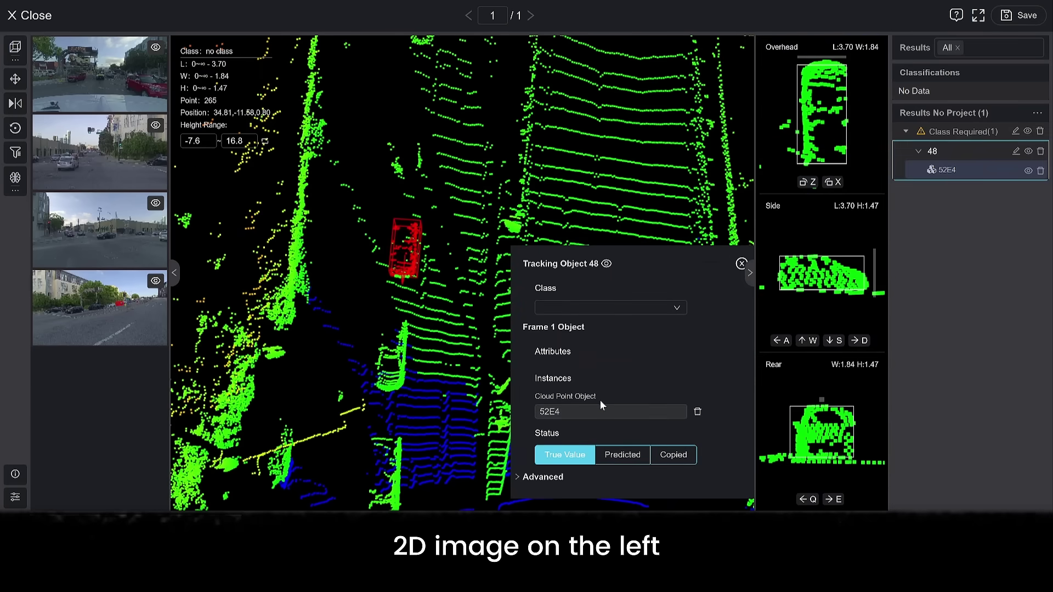
- Classify the new cuboid as Car with Occlusion Yes and Confidence Medium, and close its properties
{"action": "left_click", "coordinate": [618, 306]}
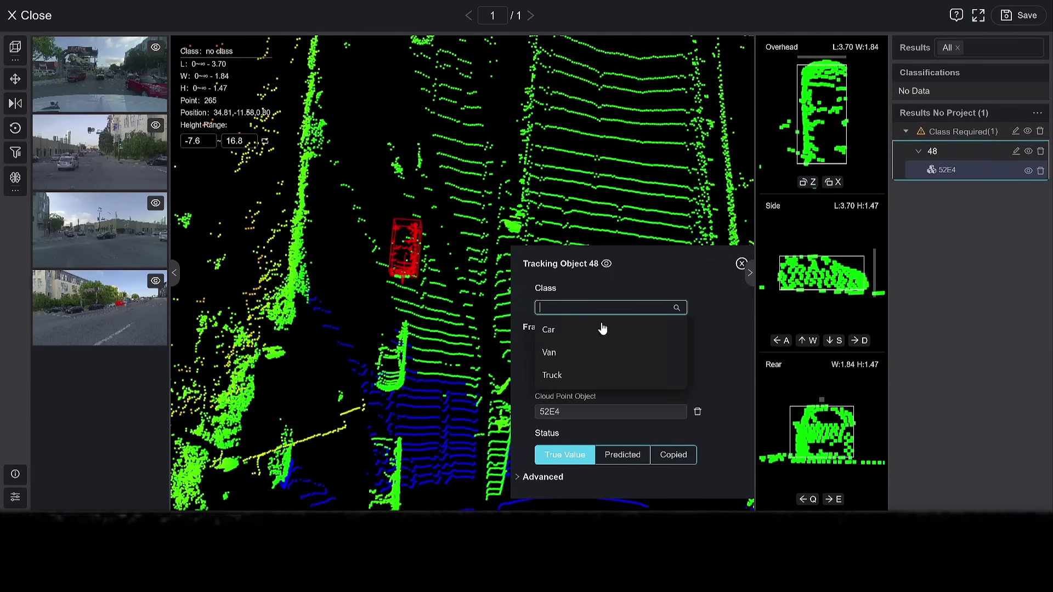
{"action": "left_click", "coordinate": [604, 329]}
{"action": "left_click", "coordinate": [555, 322]}
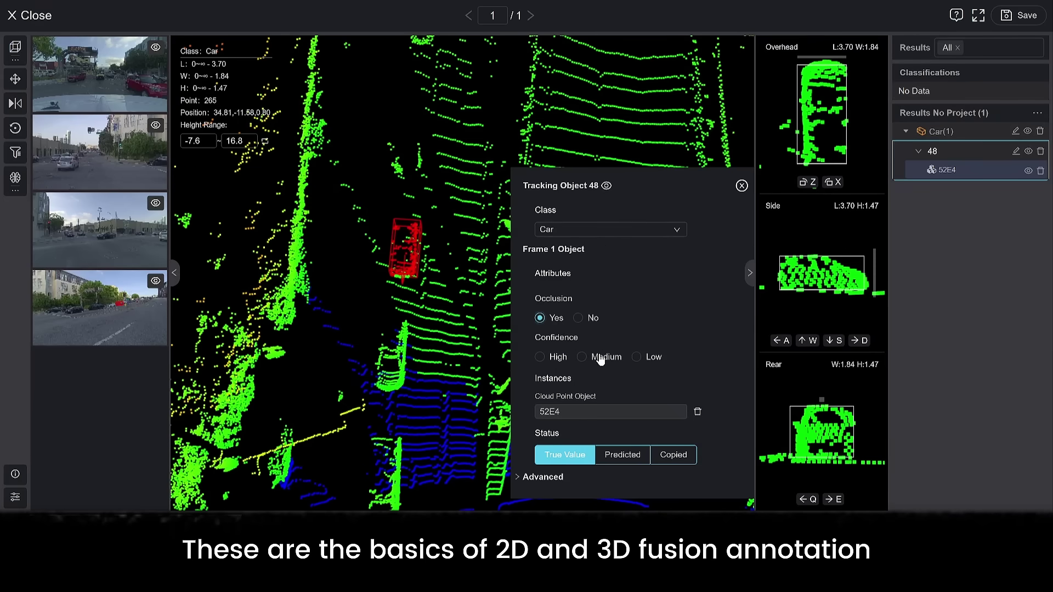
{"action": "left_click", "coordinate": [603, 357]}
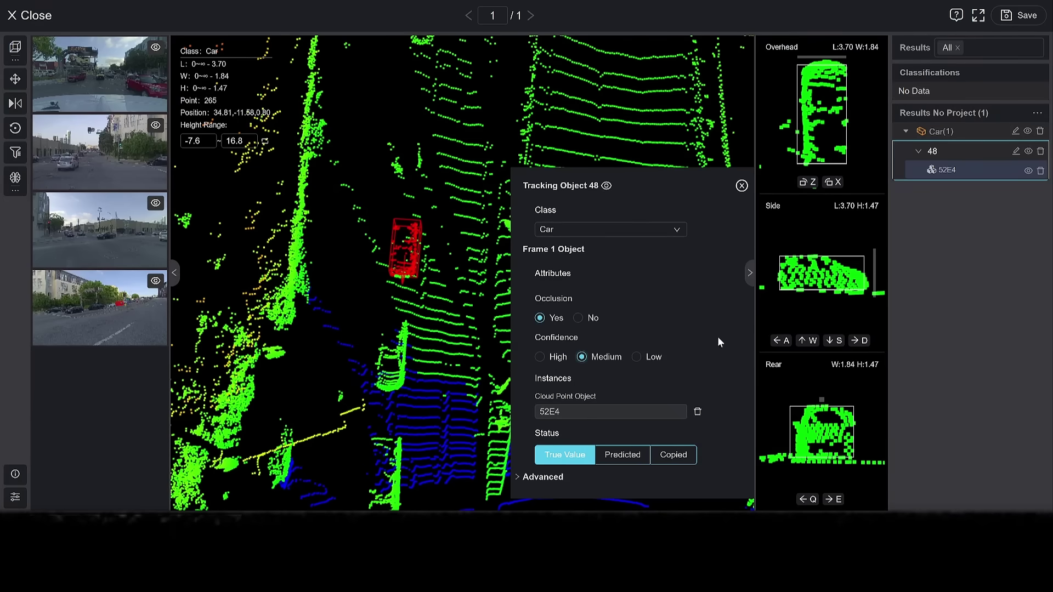
{"action": "left_click", "coordinate": [741, 187]}
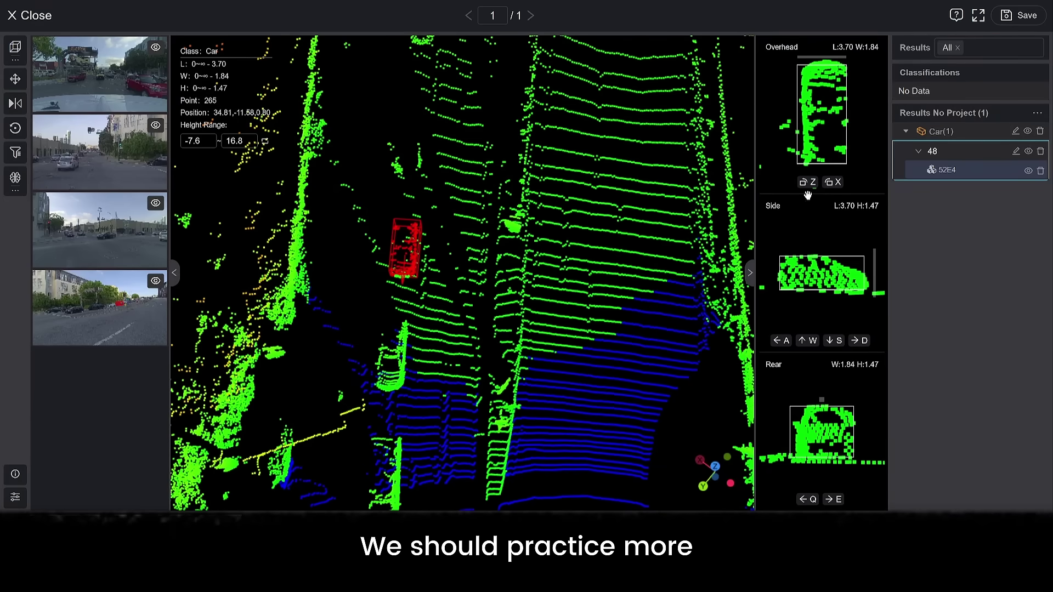
- Inspect the new car cuboid in the fourth camera image
{"action": "left_click", "coordinate": [108, 302]}
{"action": "scroll", "coordinate": [490, 253], "scroll_direction": "up", "scroll_amount": 5}
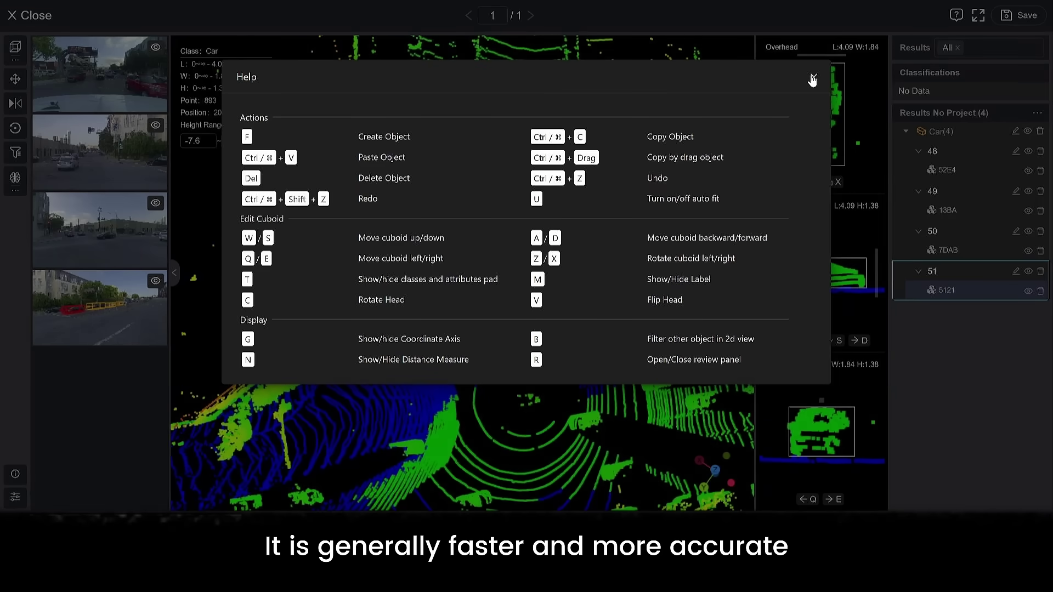
- Dismiss the help overview, save the car annotations and exit the annotation editor
{"action": "left_click", "coordinate": [812, 78]}
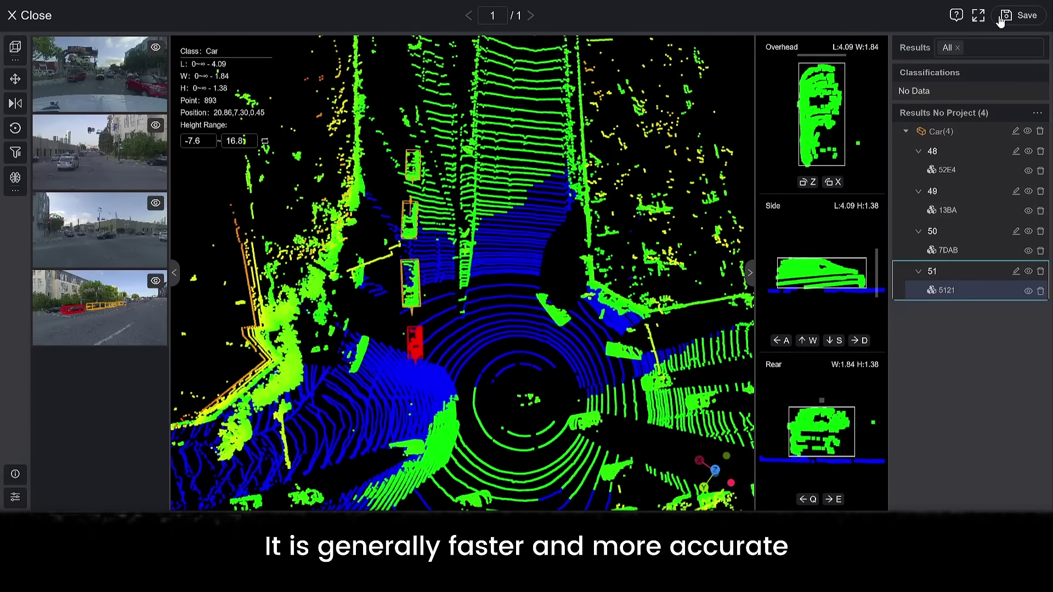
{"action": "left_click", "coordinate": [1023, 14]}
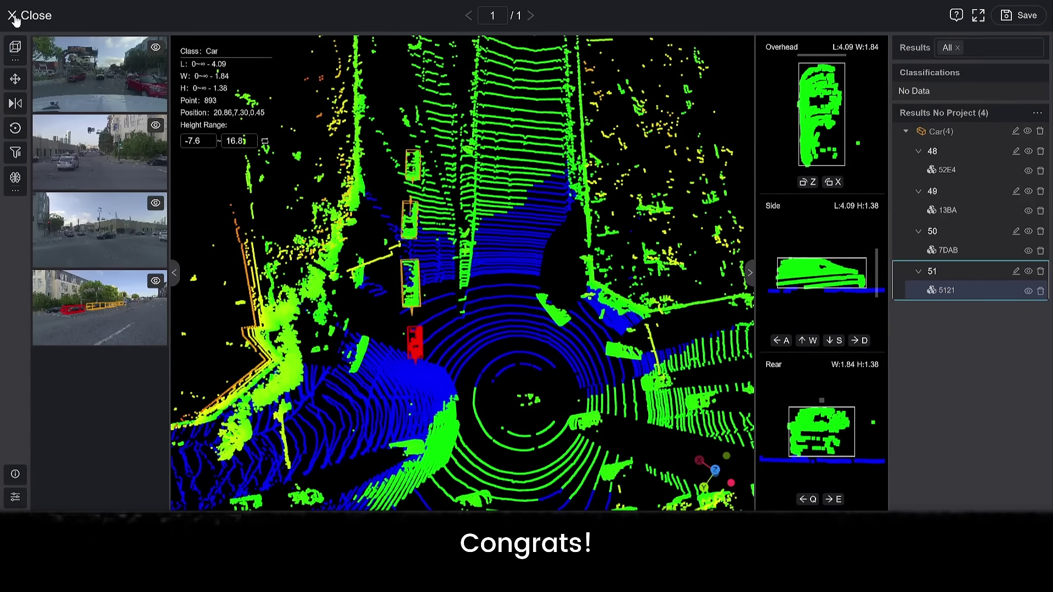
{"action": "left_click", "coordinate": [14, 16]}
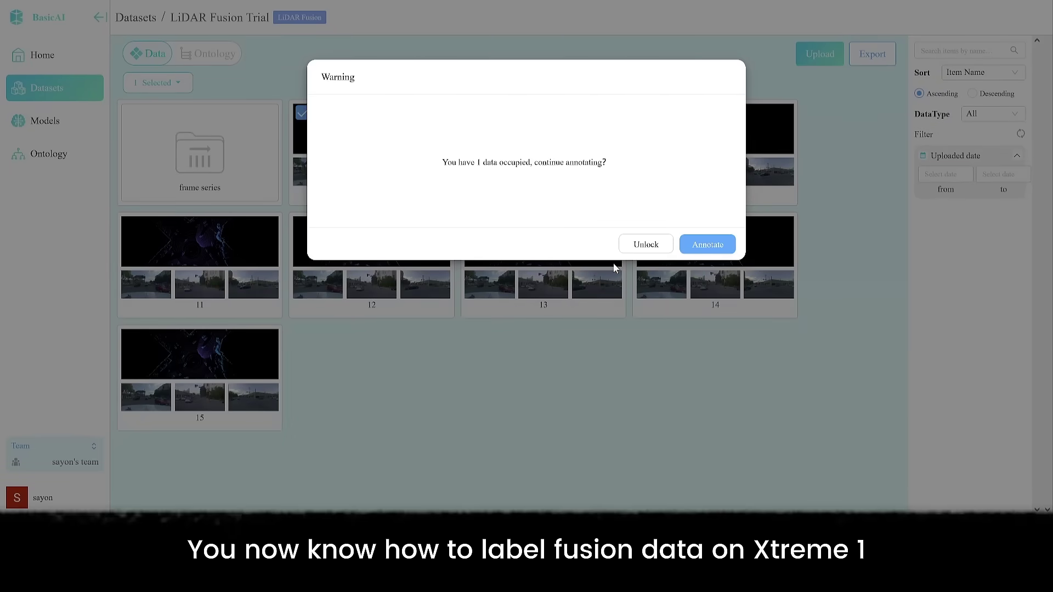